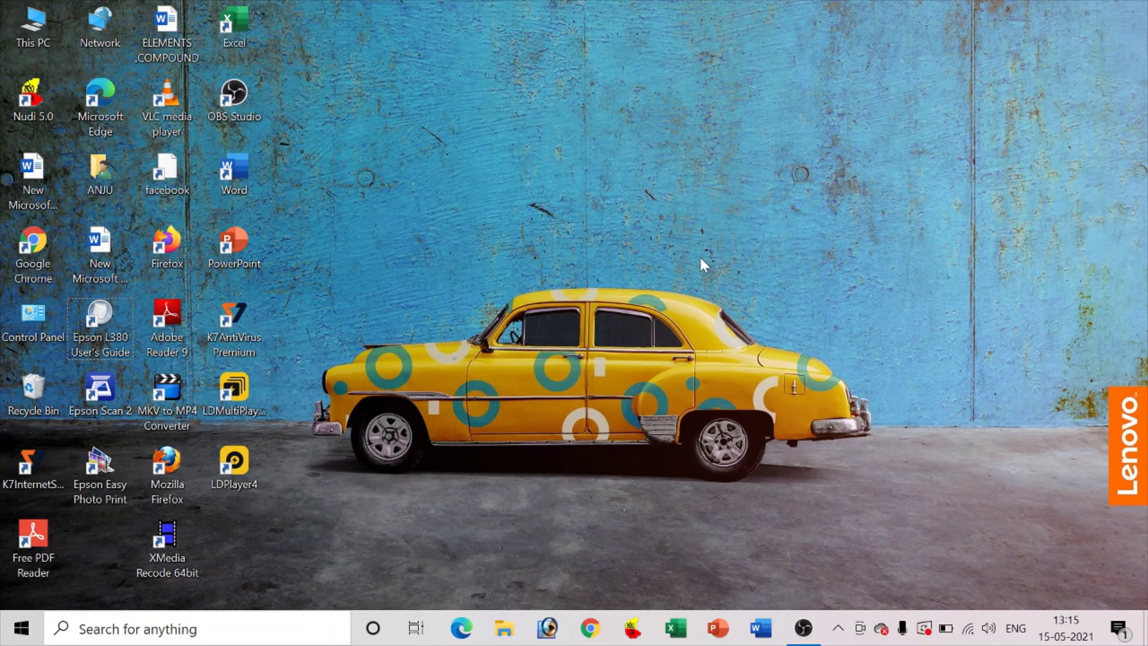
Open Google Chrome, search the web for SATS, and open the Student Tracking System - SATS site.
click(590, 627)
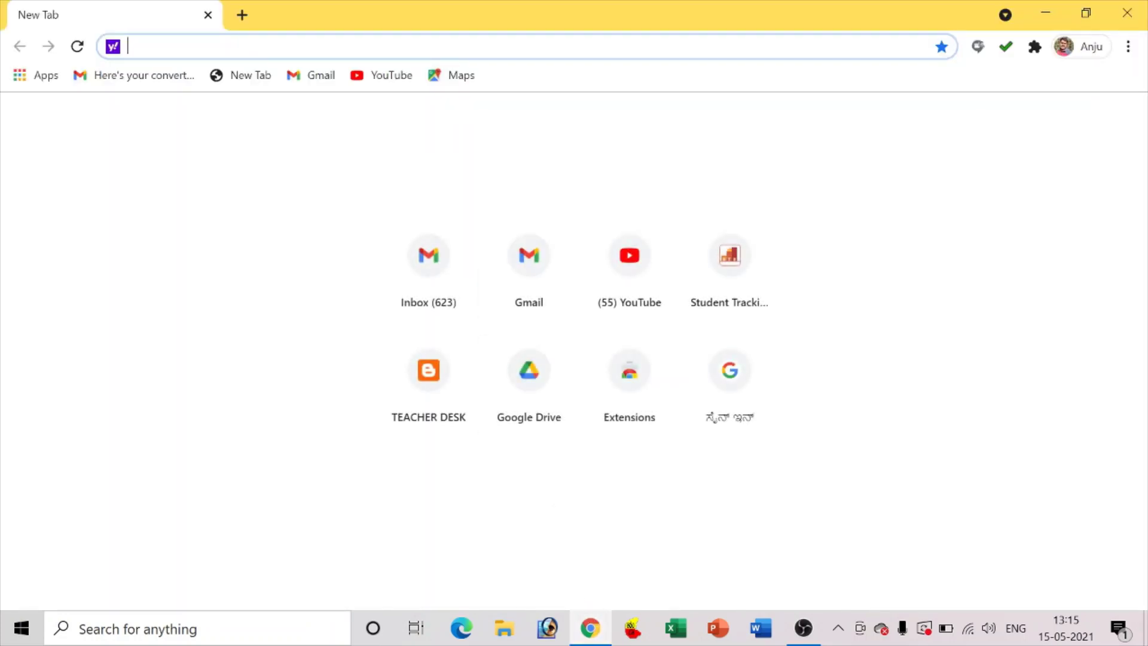
text(SATS)
key(Return)
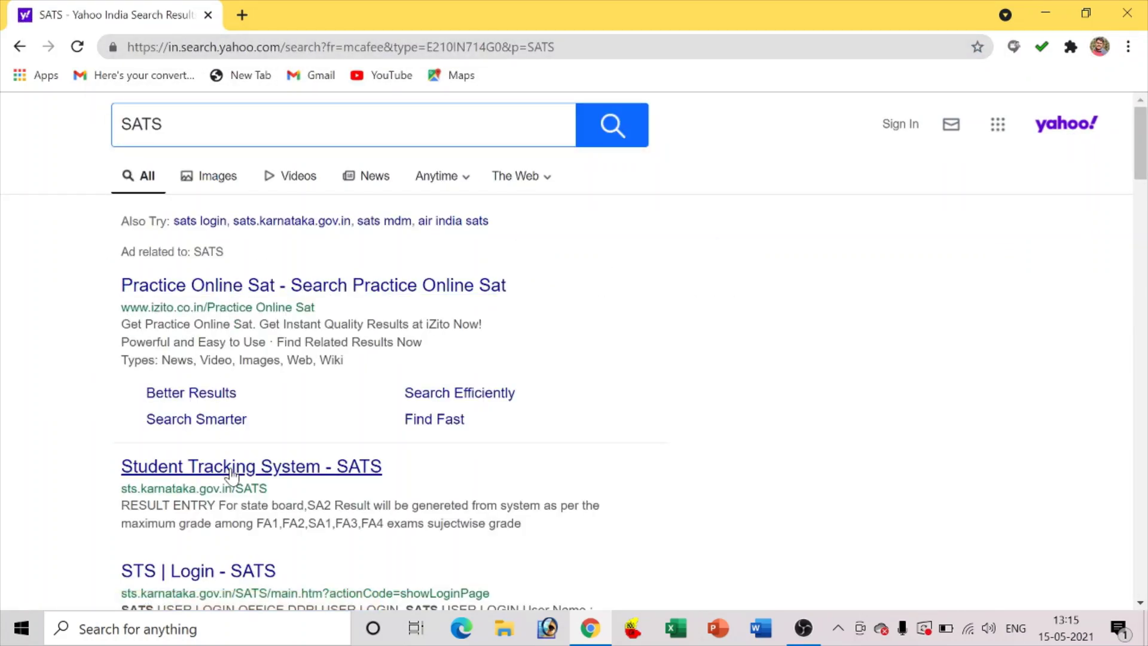
click(232, 475)
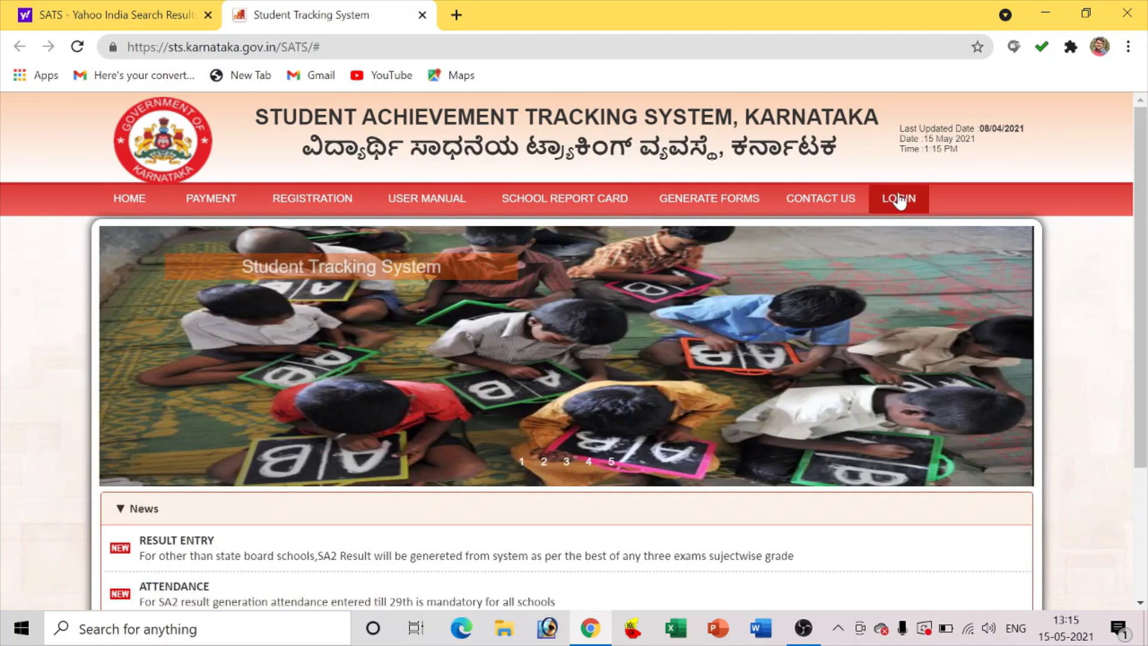
Log in as a SATS user with the school's saved user name and account password, entering the displayed captcha code.
click(899, 201)
double_click(634, 328)
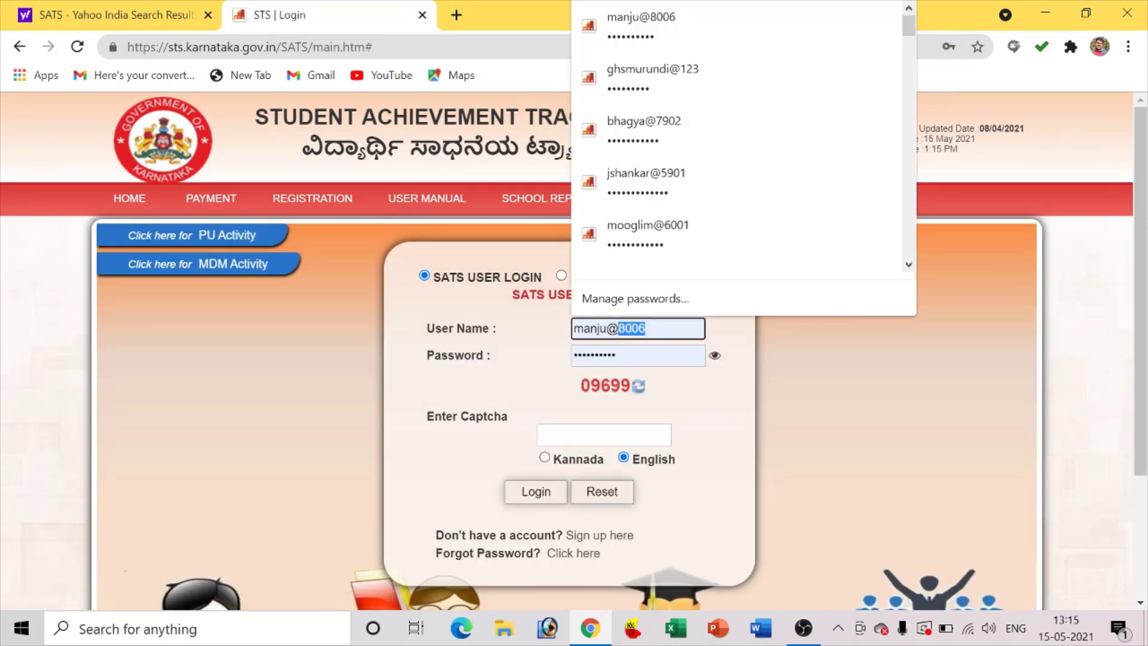
click(683, 95)
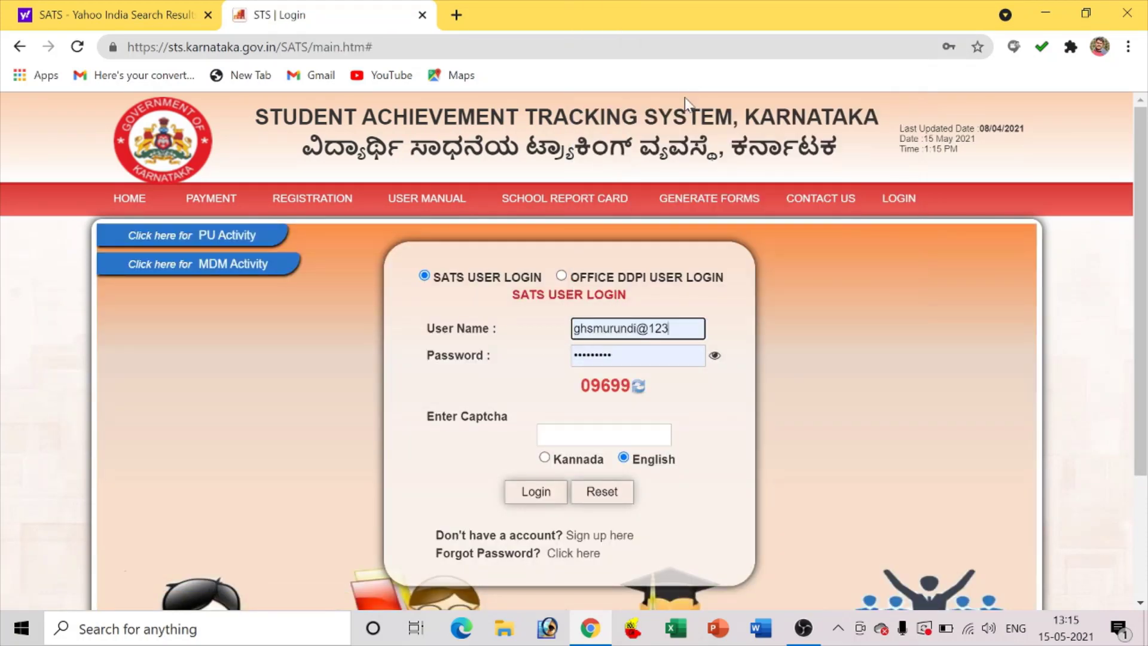
click(714, 355)
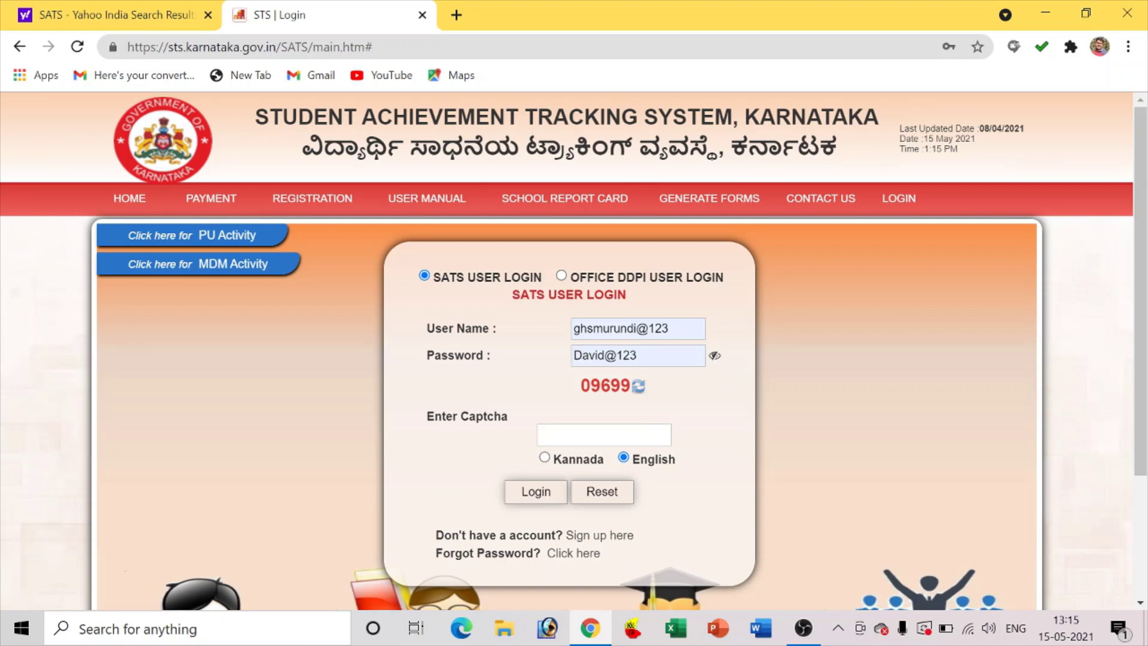
click(604, 435)
text(09)
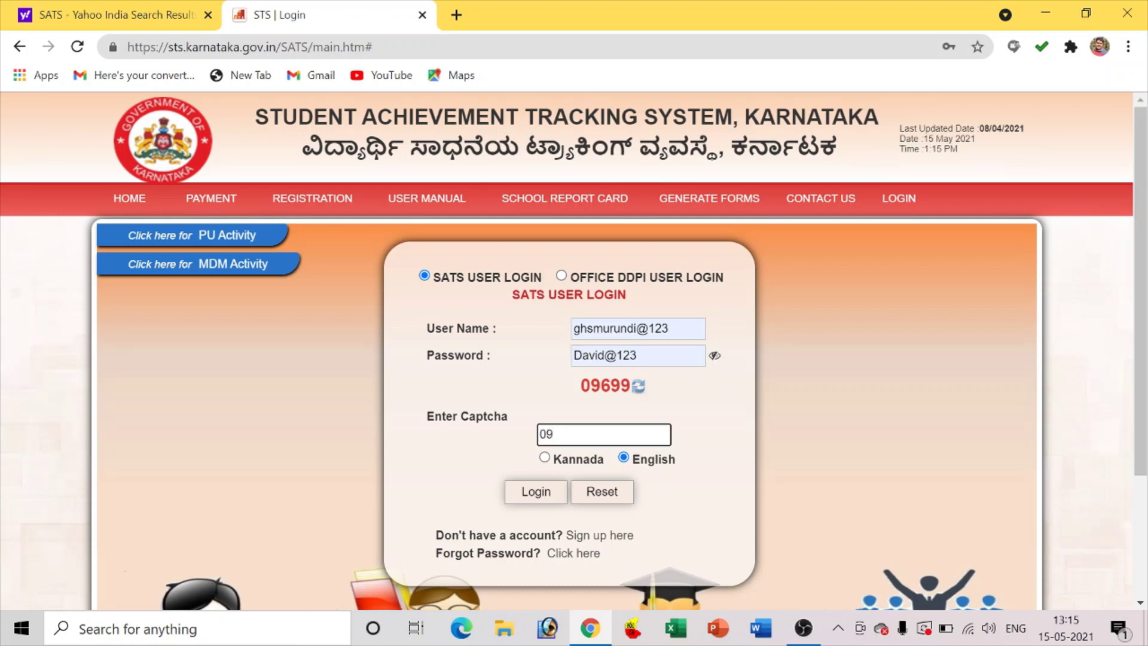
text(699)
click(544, 494)
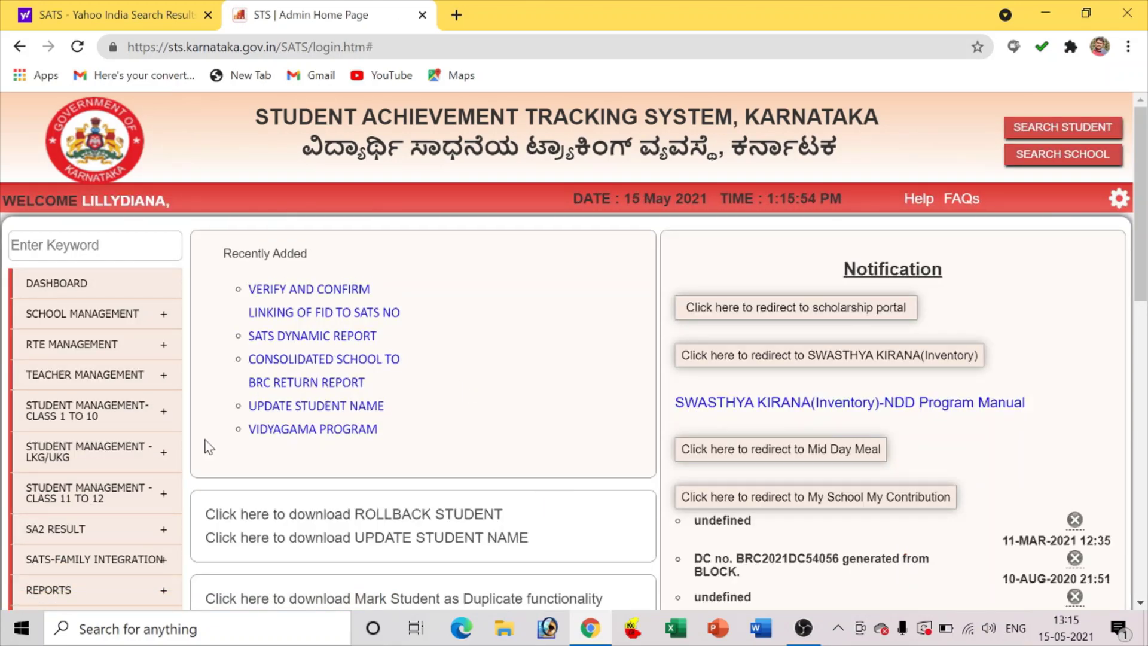
Open the Generate Result Form from the CCE results of student management for class 1 to 10.
scroll(208, 447, down, 1)
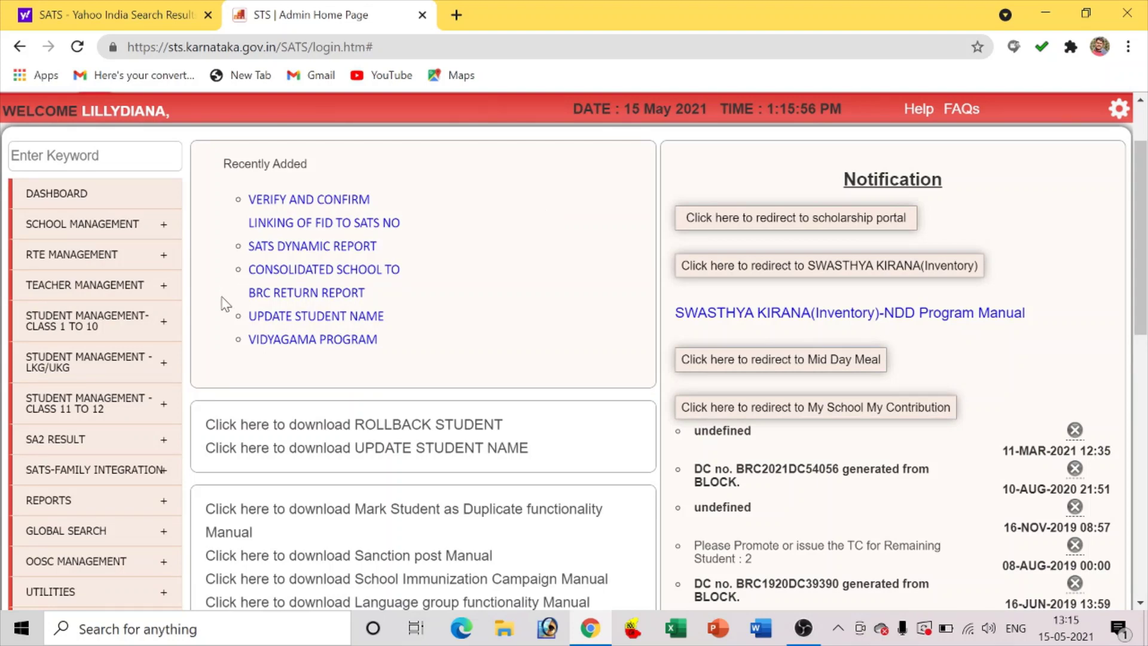
scroll(222, 302, down, 1)
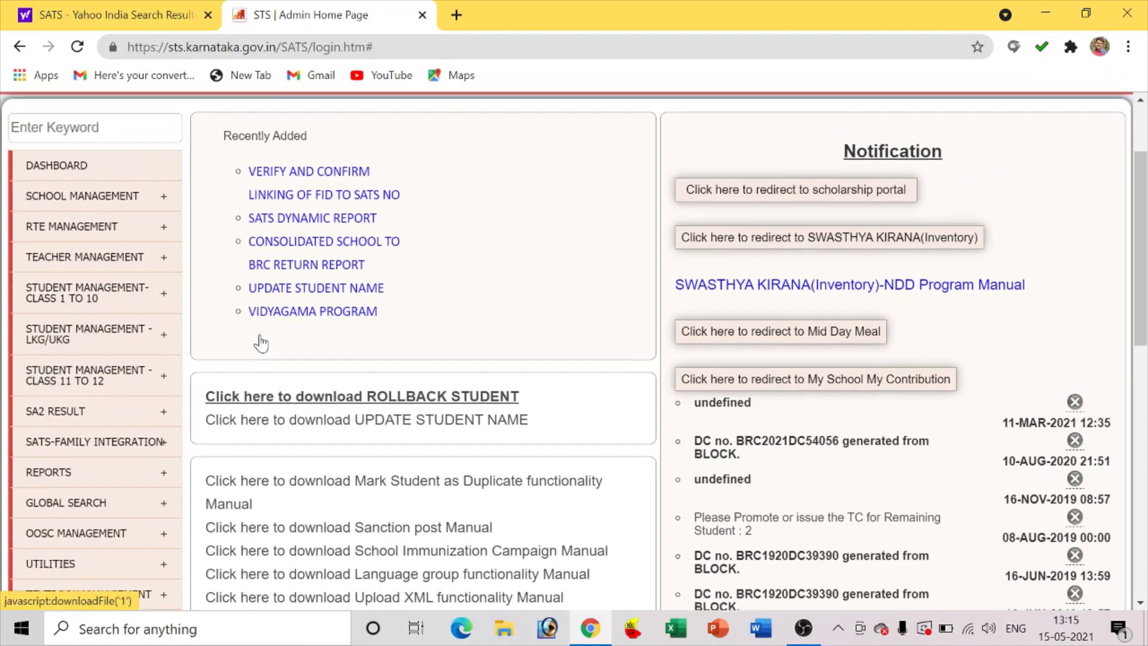
scroll(262, 342, up, 1)
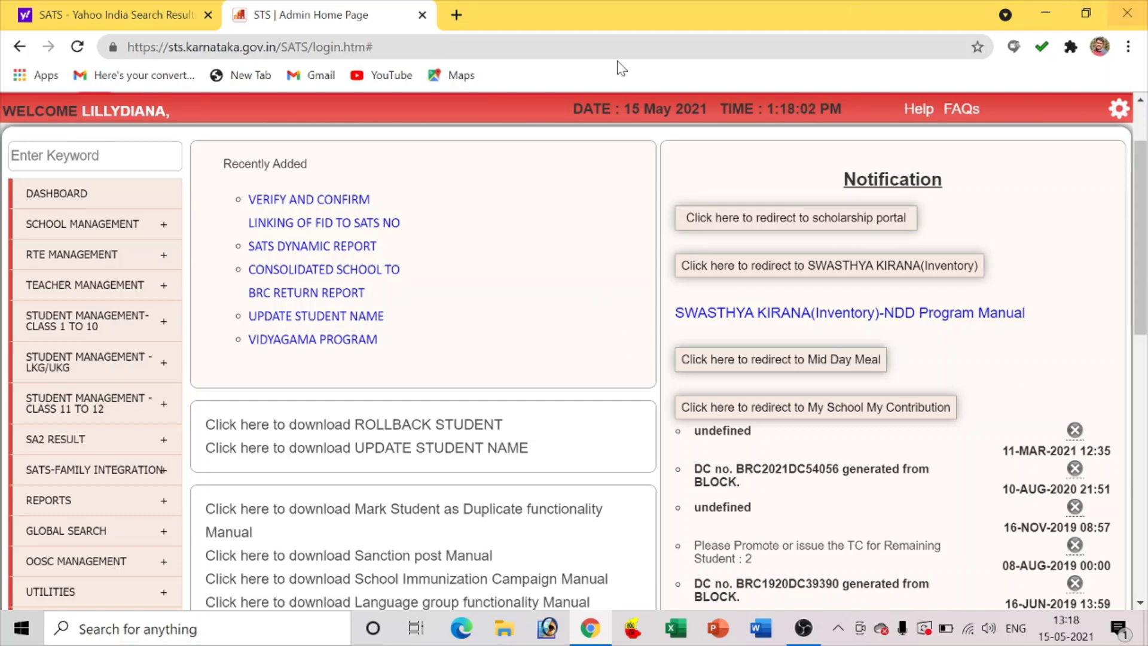
scroll(108, 478, down, 3)
mouse_move(113, 271)
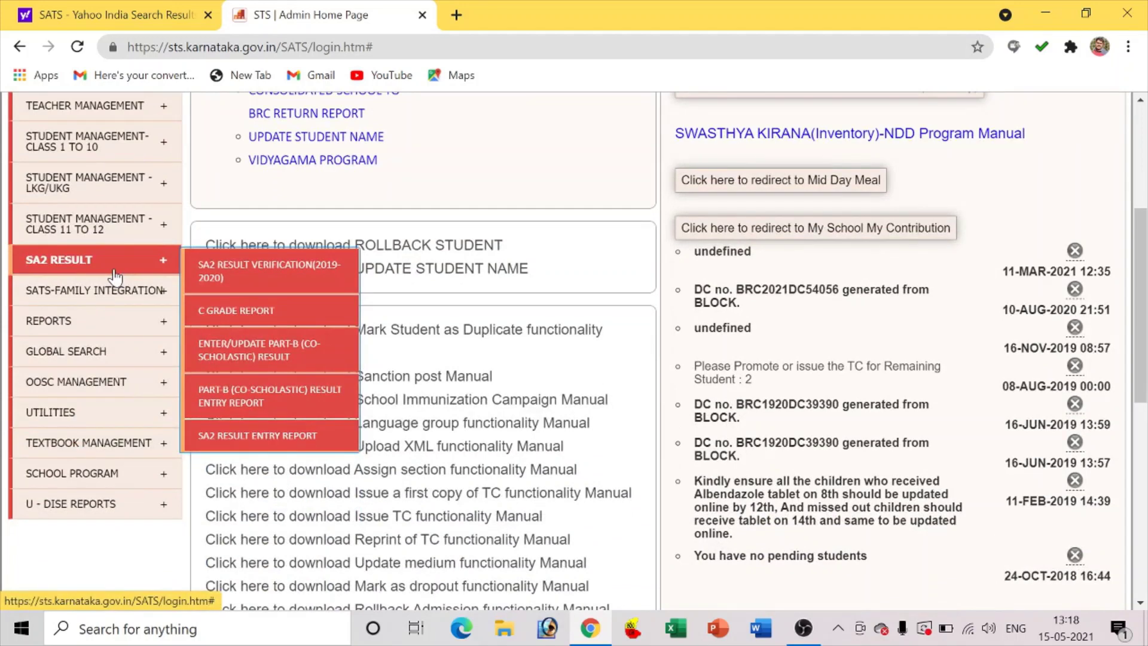
scroll(114, 275, up, 2)
mouse_move(93, 246)
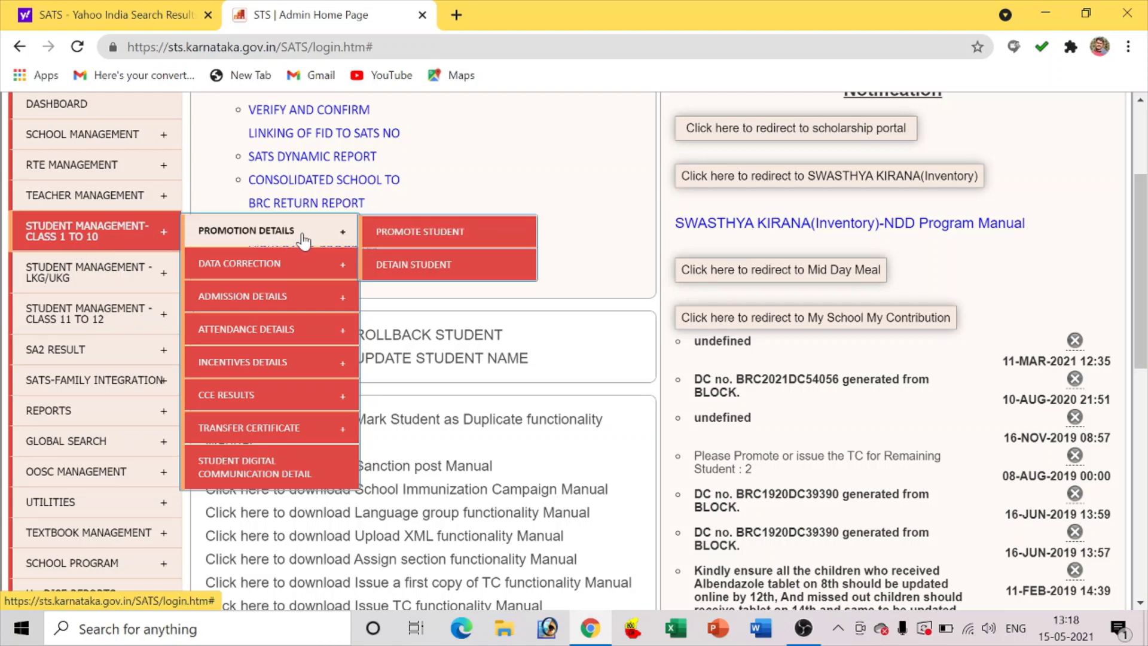
mouse_move(332, 390)
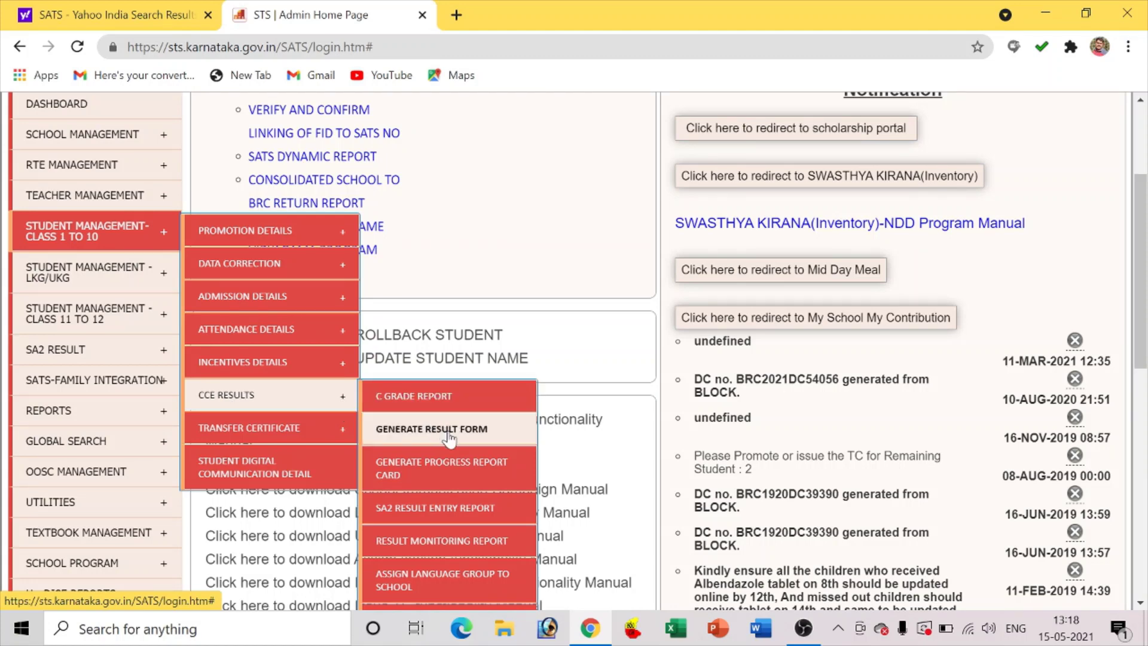
click(467, 443)
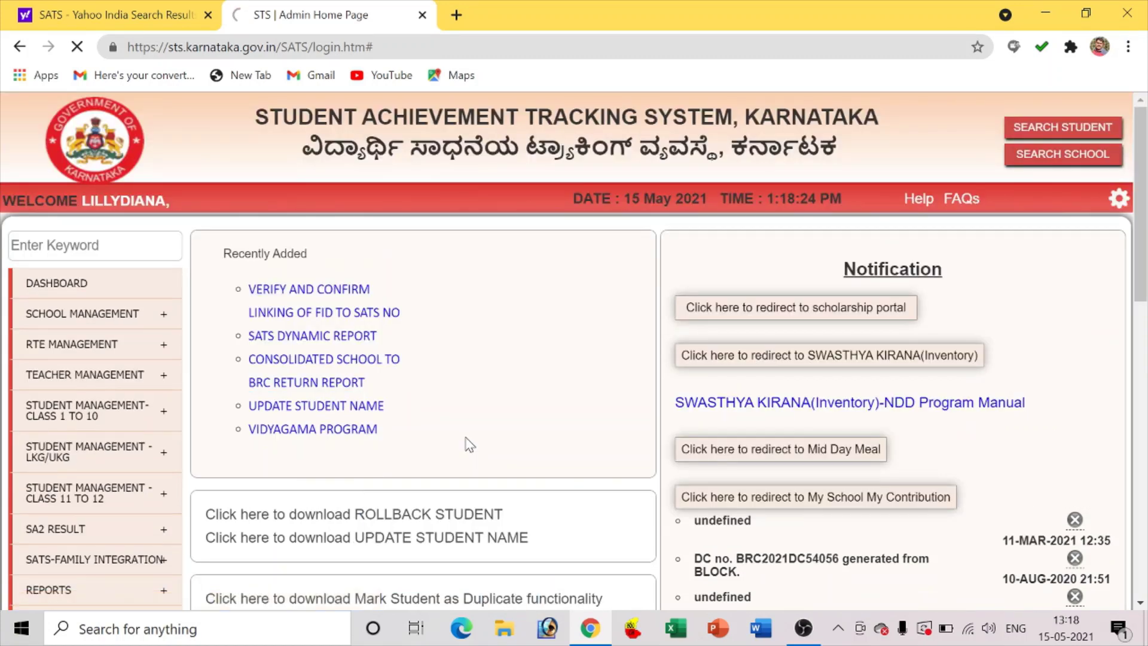
Set the medium to Kannada and the standard to 8 for result entry in academic year 2020-2021.
scroll(517, 426, down, 3)
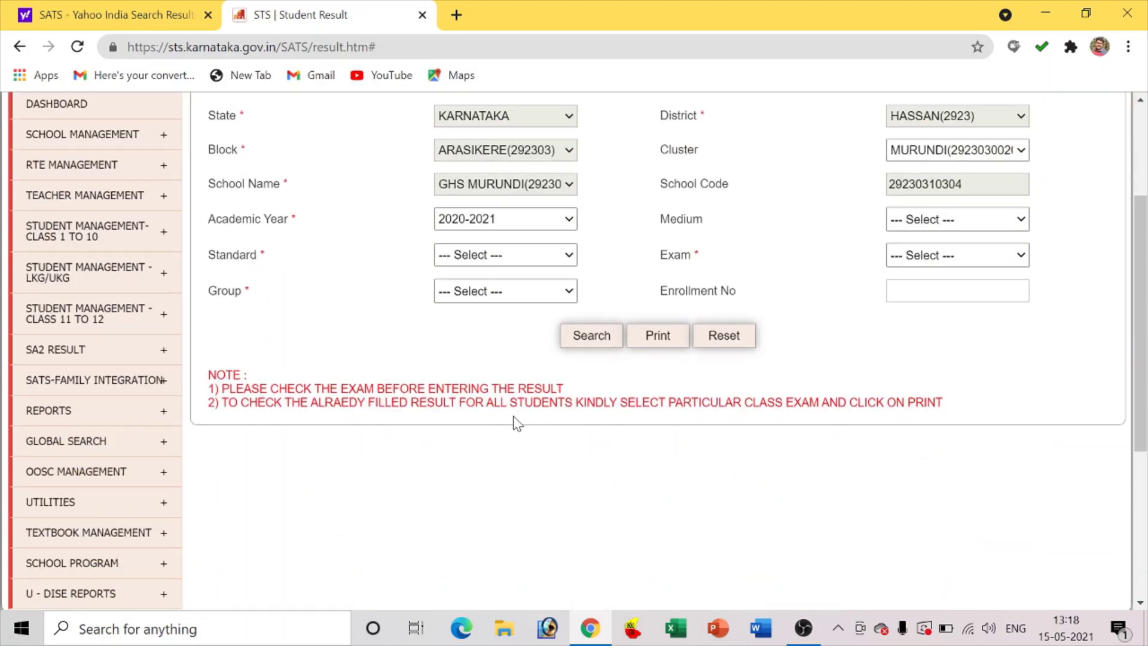
scroll(517, 427, up, 3)
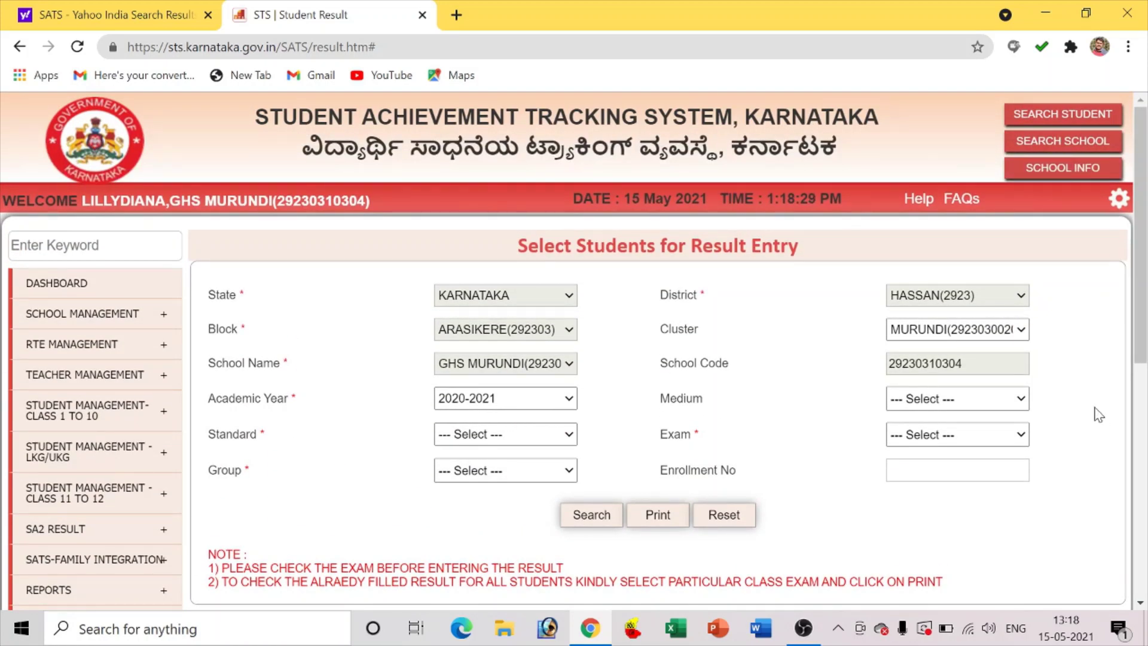
scroll(996, 398, down, 1)
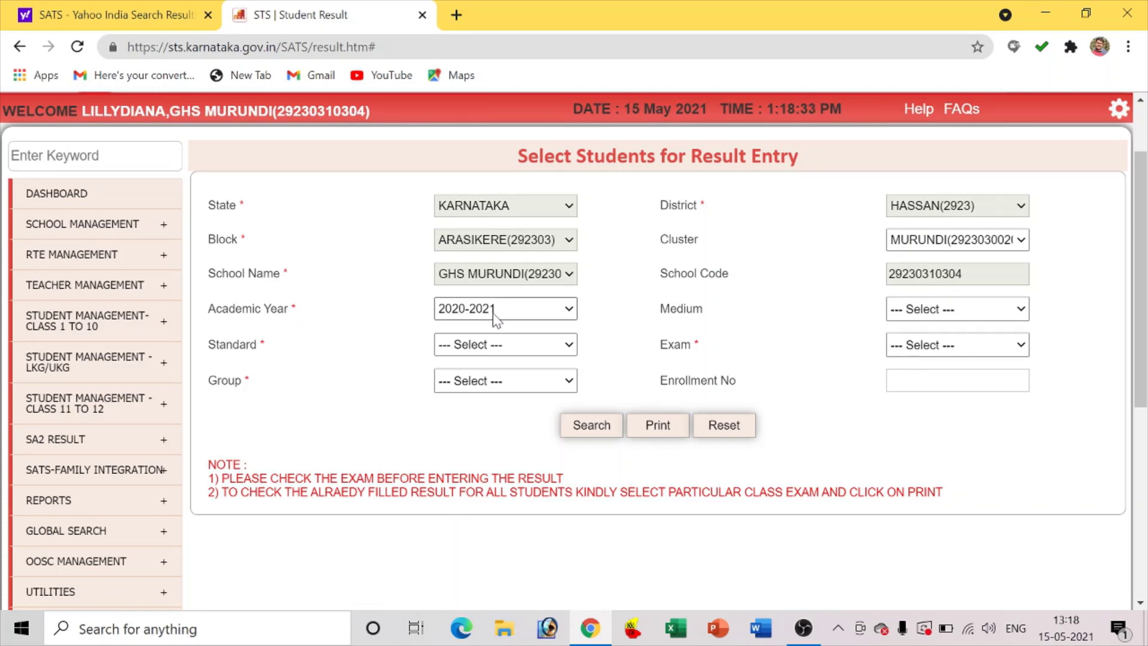
click(951, 309)
click(950, 341)
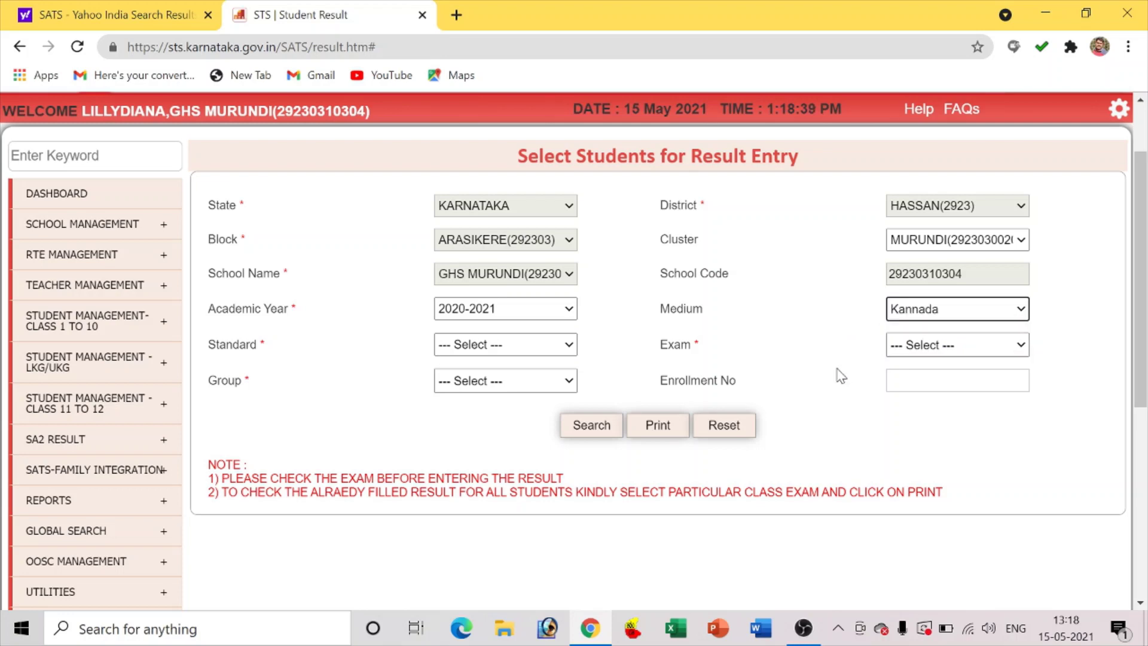
click(539, 347)
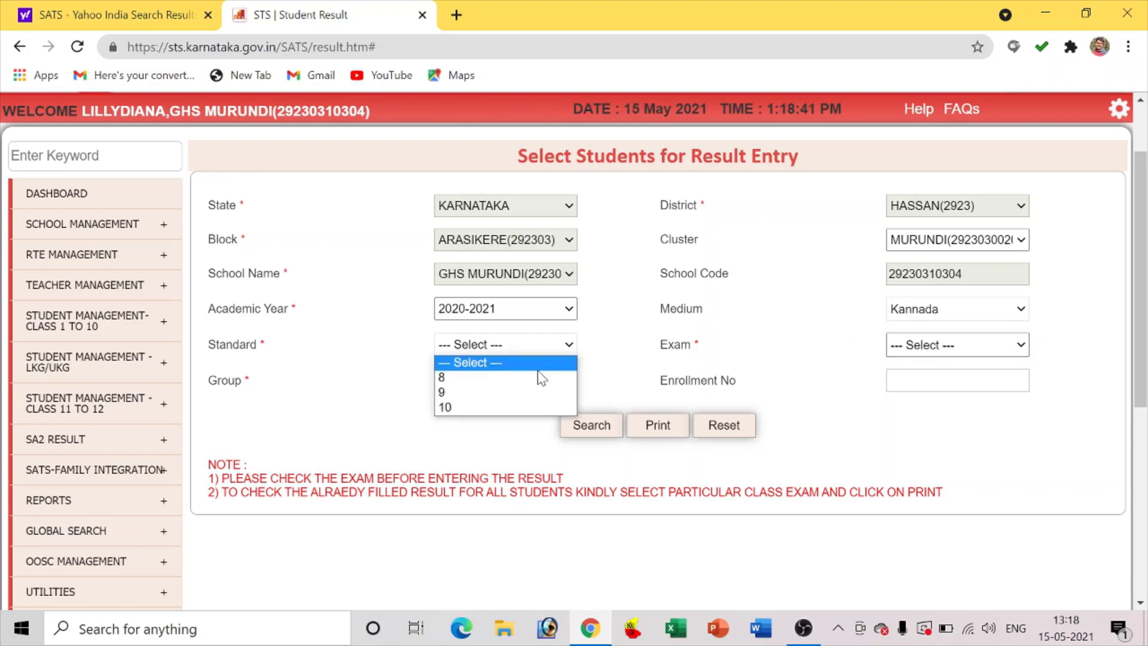
click(541, 378)
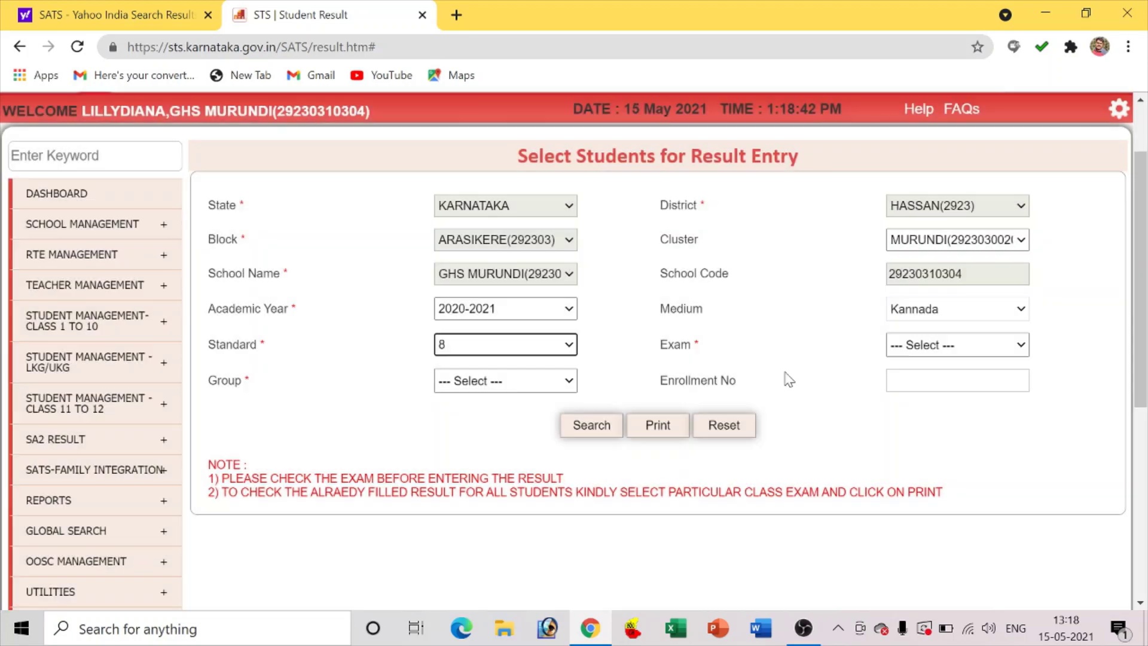
Choose exam FA1 and group KM_Kan_Eng_Hin, and search for the matching students.
click(920, 346)
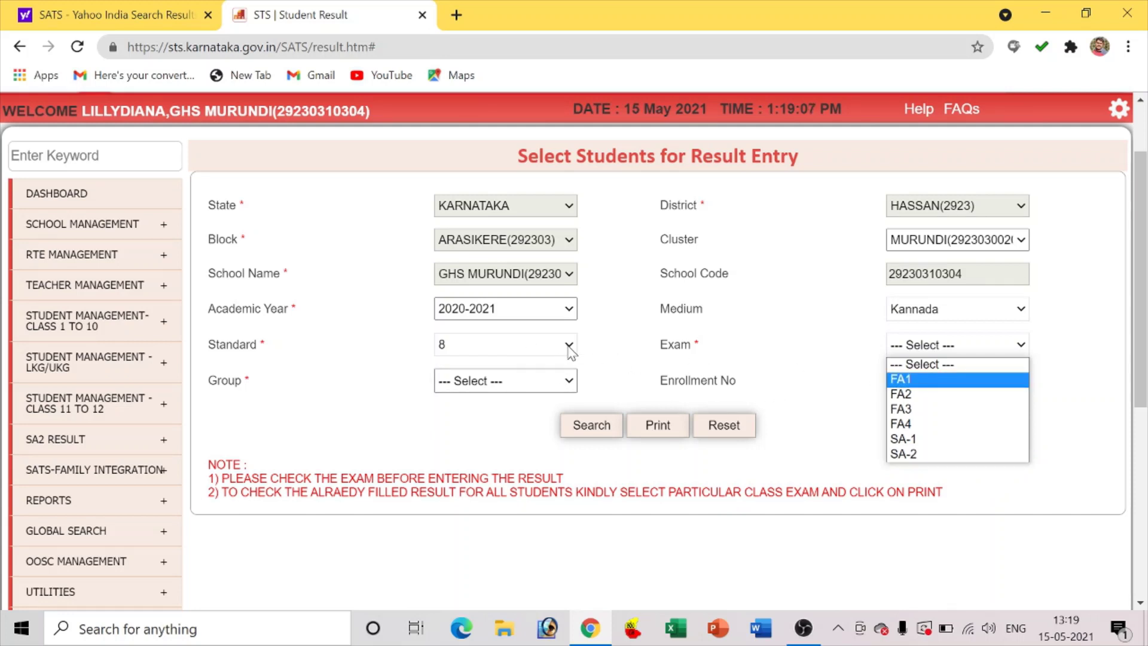
click(899, 379)
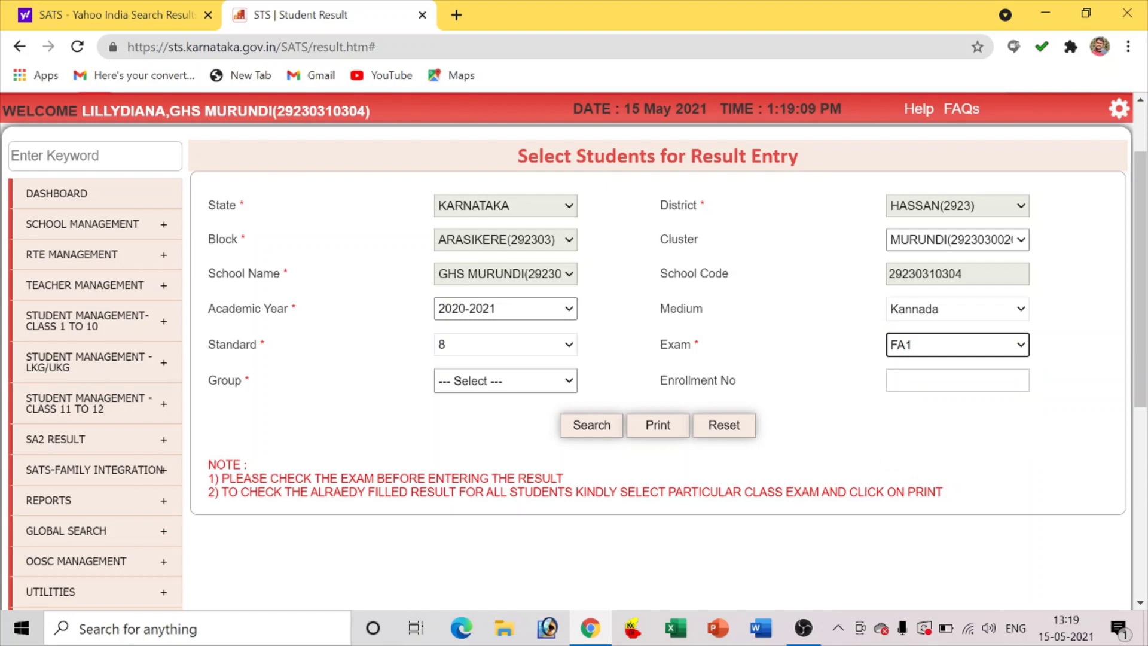
click(555, 383)
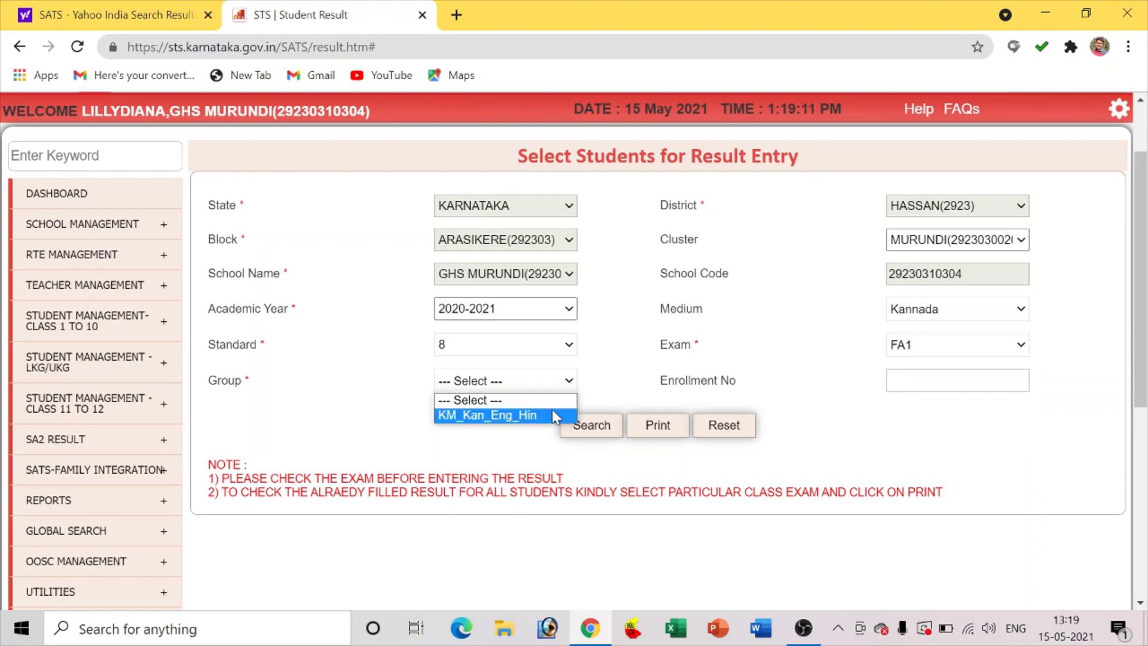
click(551, 412)
scroll(625, 451, down, 3)
click(591, 250)
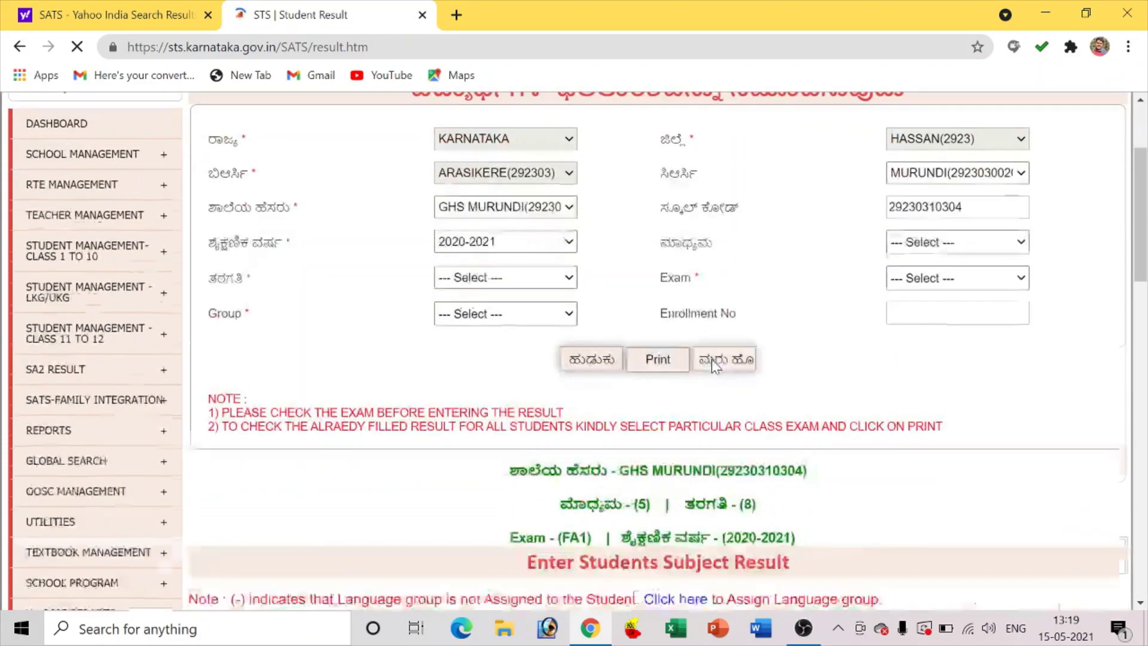
Look over the students' subject grades and sort the result table by the Lan 1 column.
scroll(714, 366, down, 15)
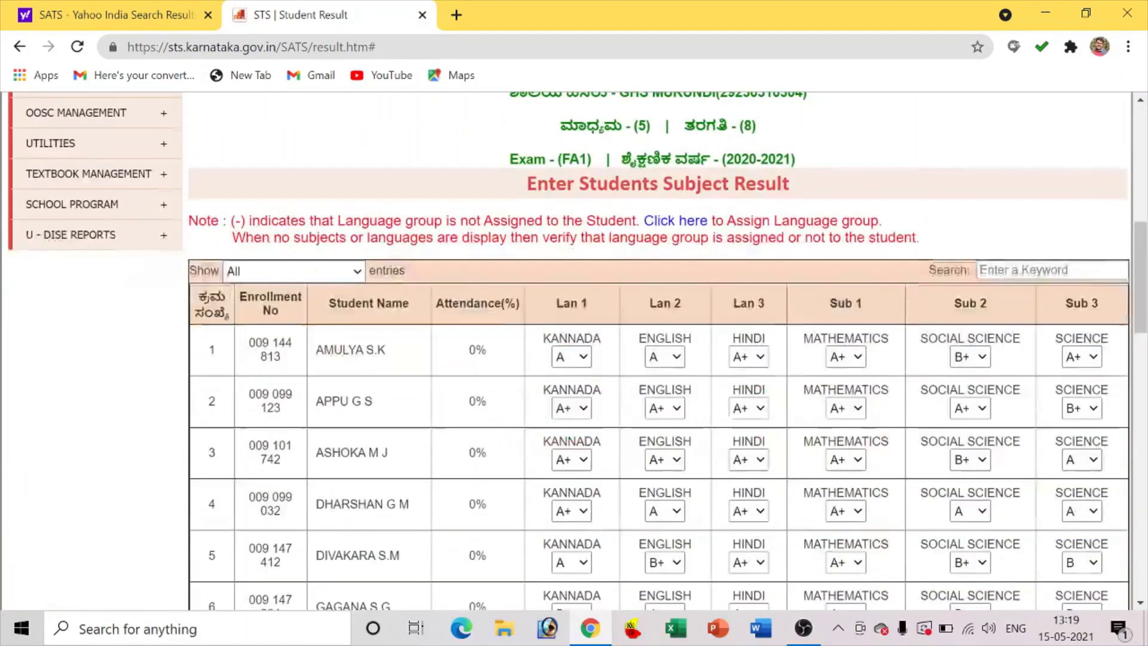
scroll(714, 366, down, 3)
scroll(729, 370, up, 11)
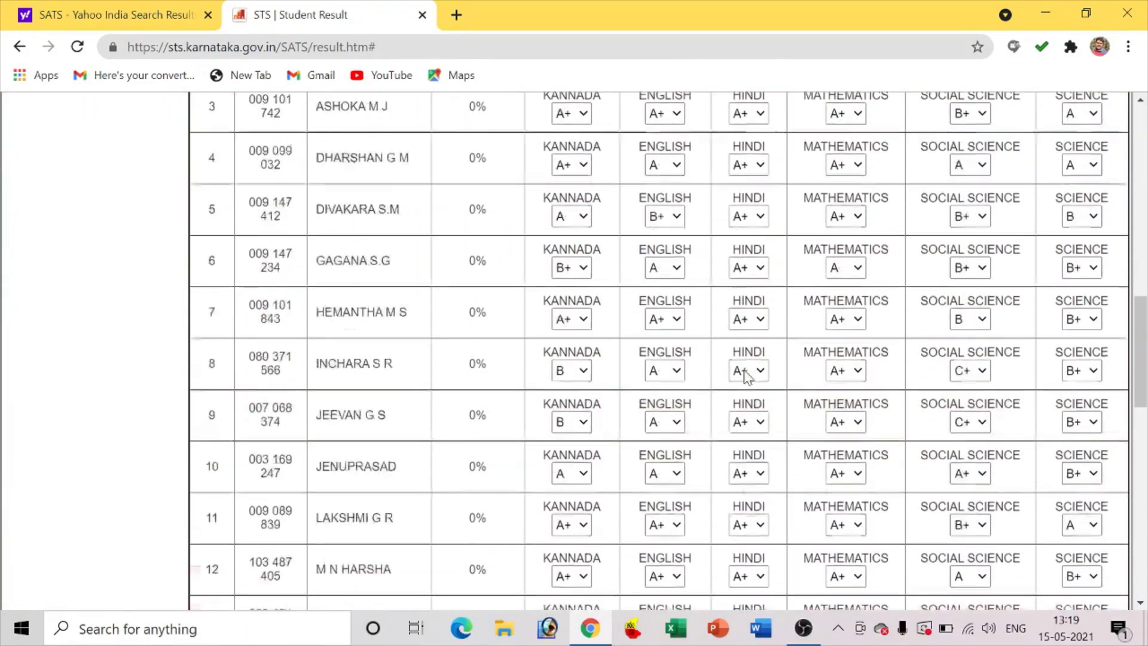
scroll(741, 367, down, 2)
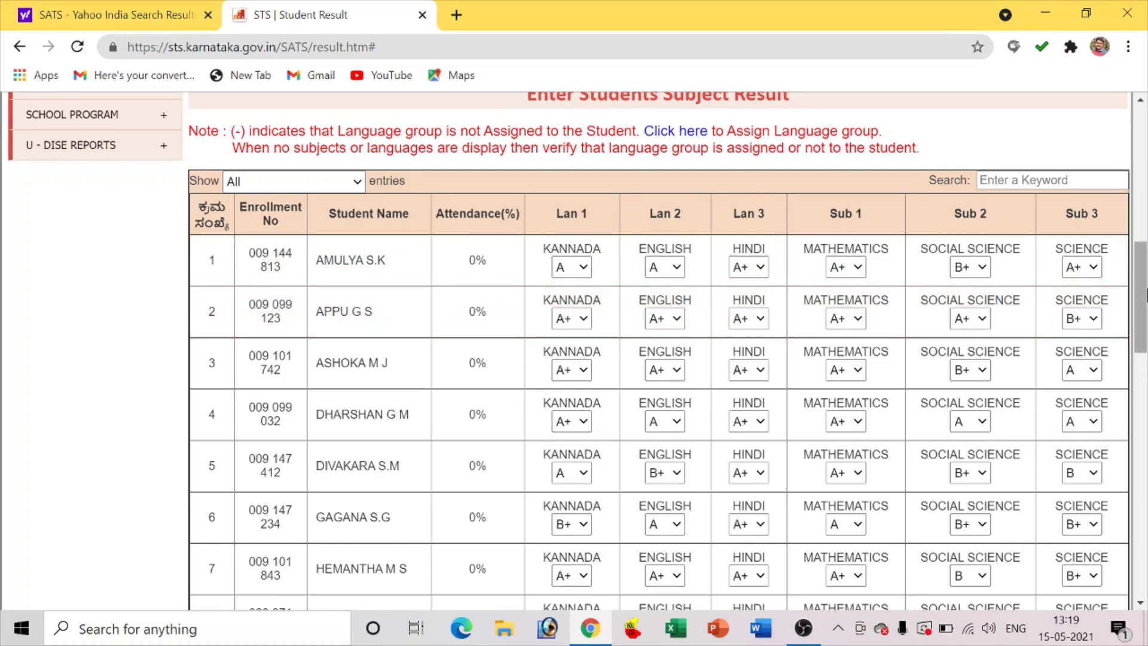
click(584, 269)
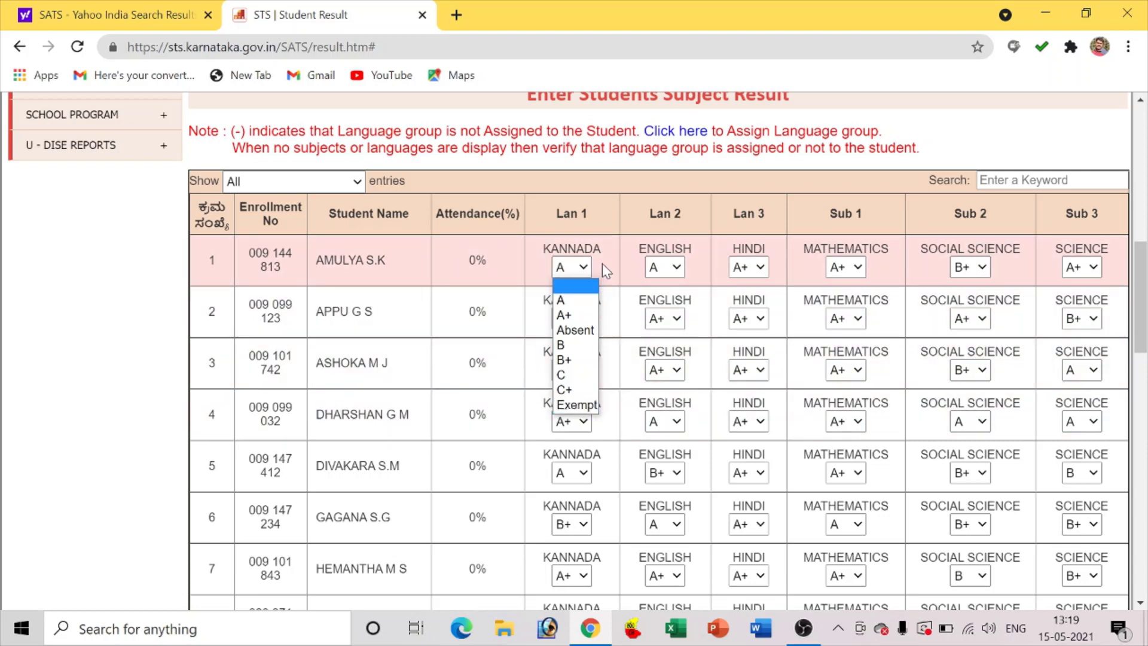
click(607, 218)
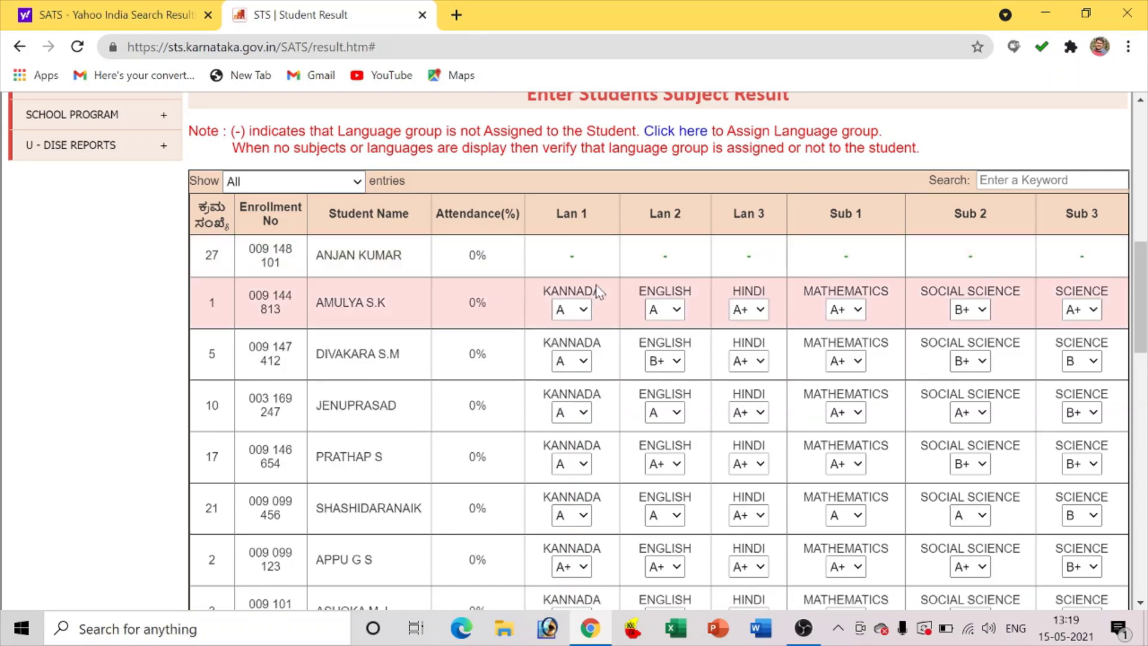
Choose grades A for Kannada, A for English and A+ for Hindi for the student with serial number 1.
scroll(591, 245, down, 1)
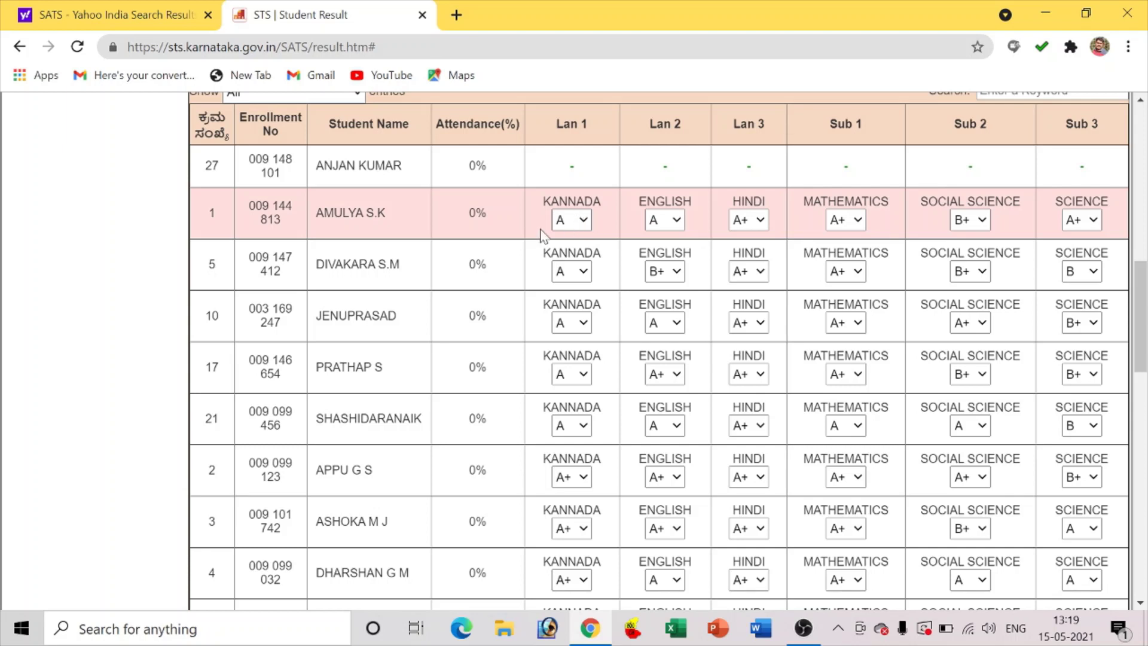
click(583, 220)
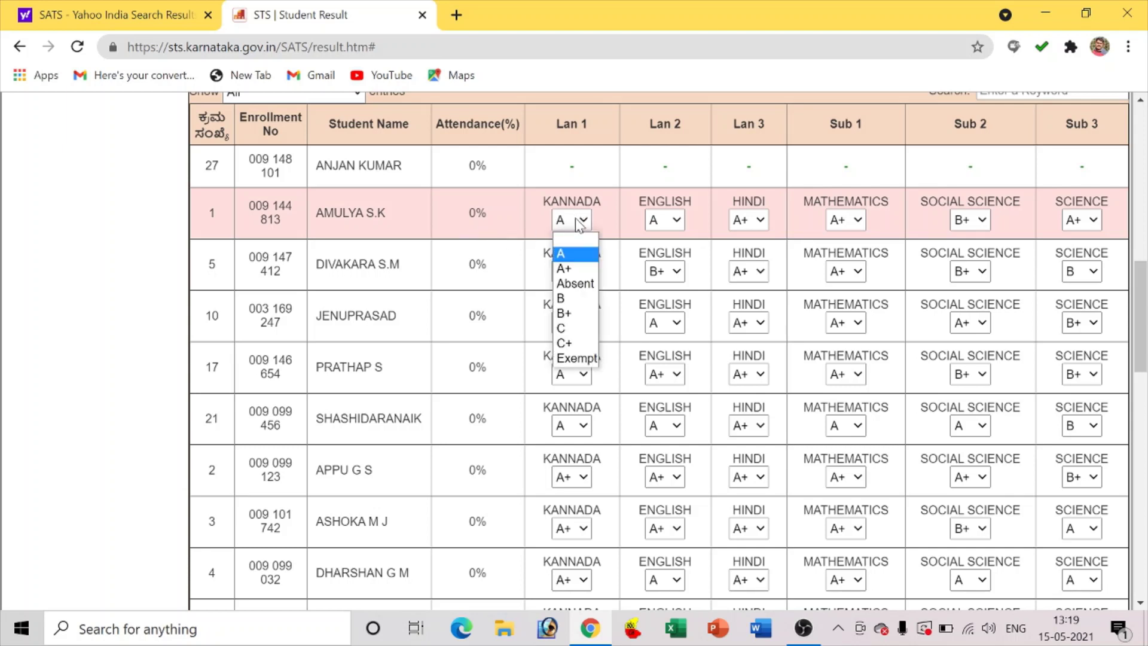
click(577, 256)
click(661, 221)
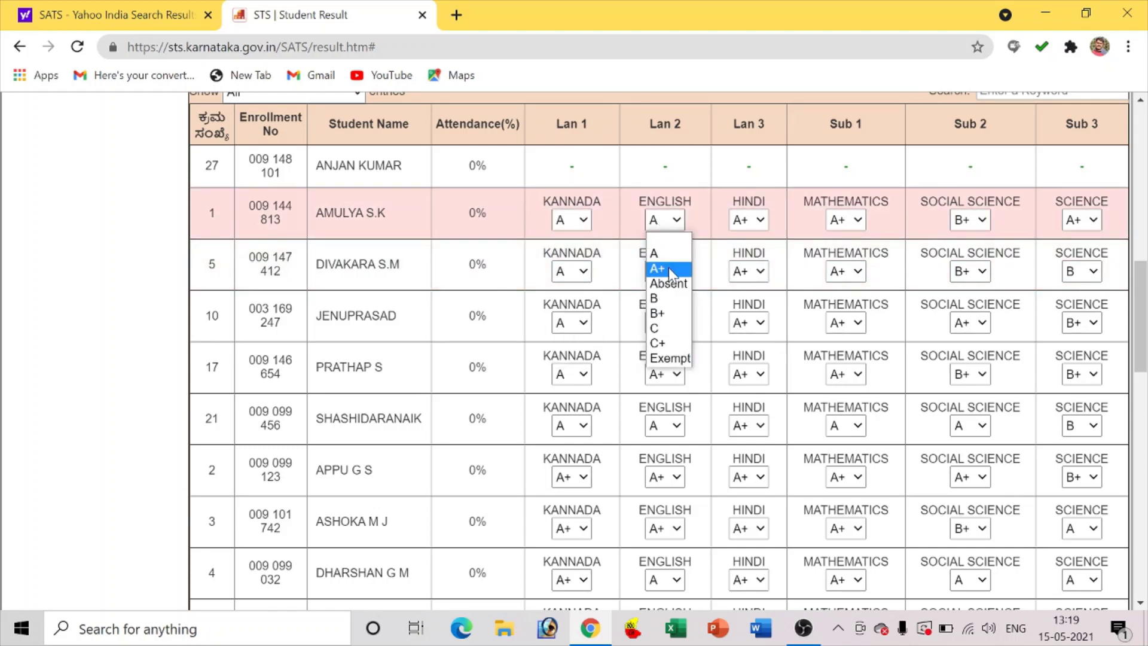
click(657, 254)
click(759, 220)
click(761, 273)
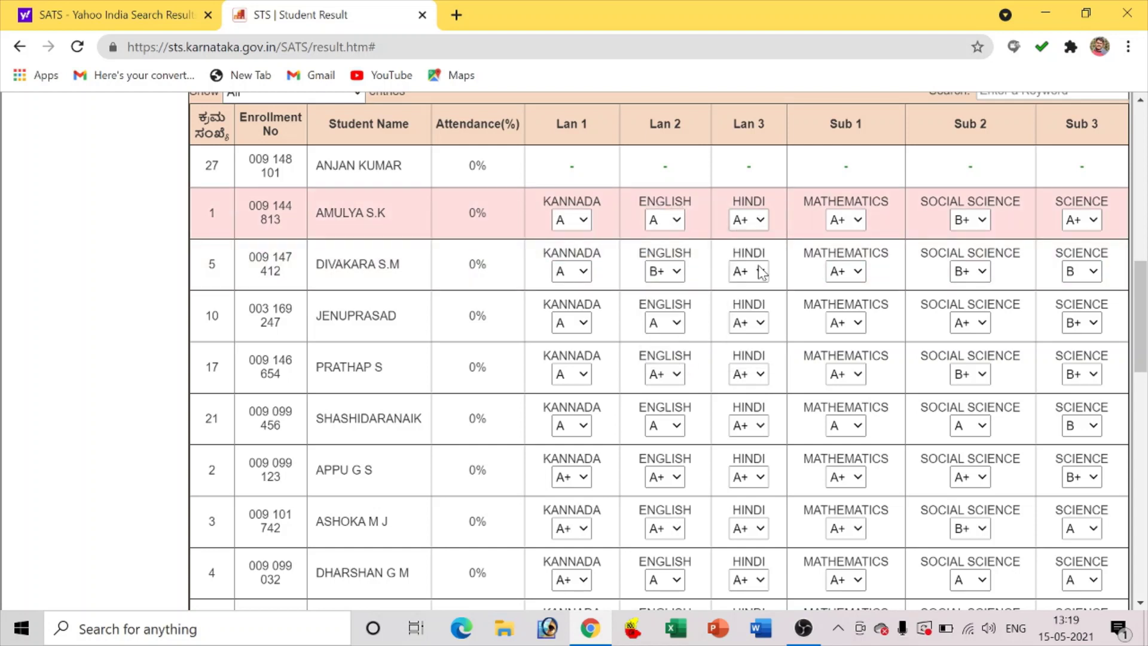
Choose A+ for Mathematics, B+ for Social Science and A+ for Science for the student with serial number 1.
click(857, 219)
click(856, 272)
click(980, 220)
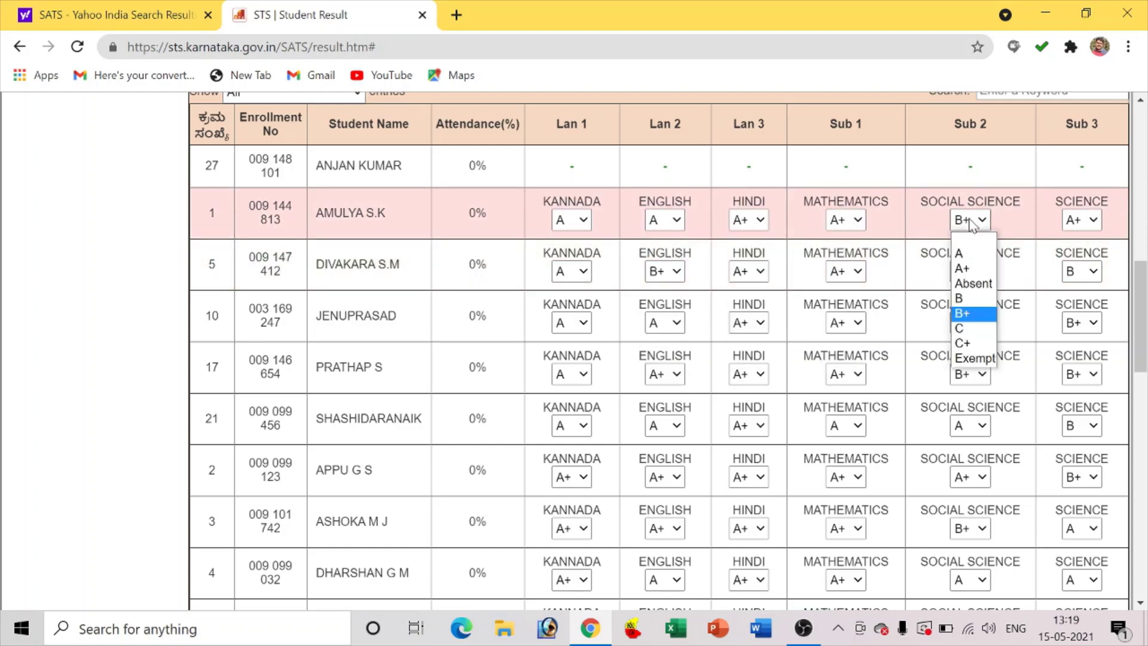
click(973, 316)
click(1083, 220)
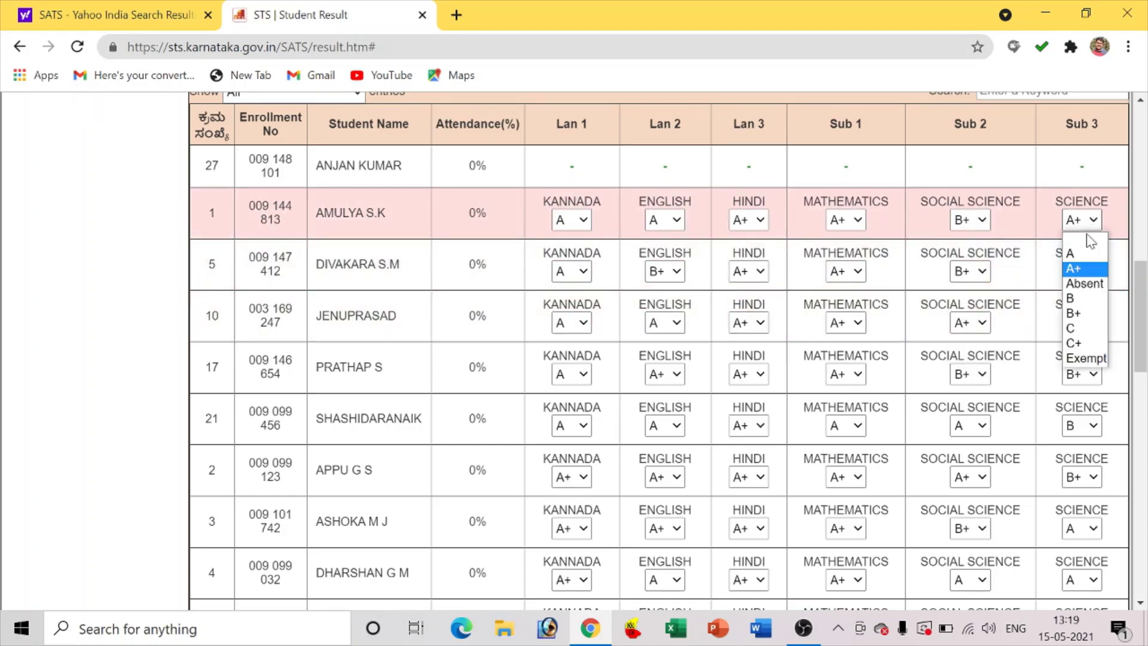
click(1088, 268)
Try to submit the FA1 results with the grades chosen for student number 1.
scroll(957, 269, down, 7)
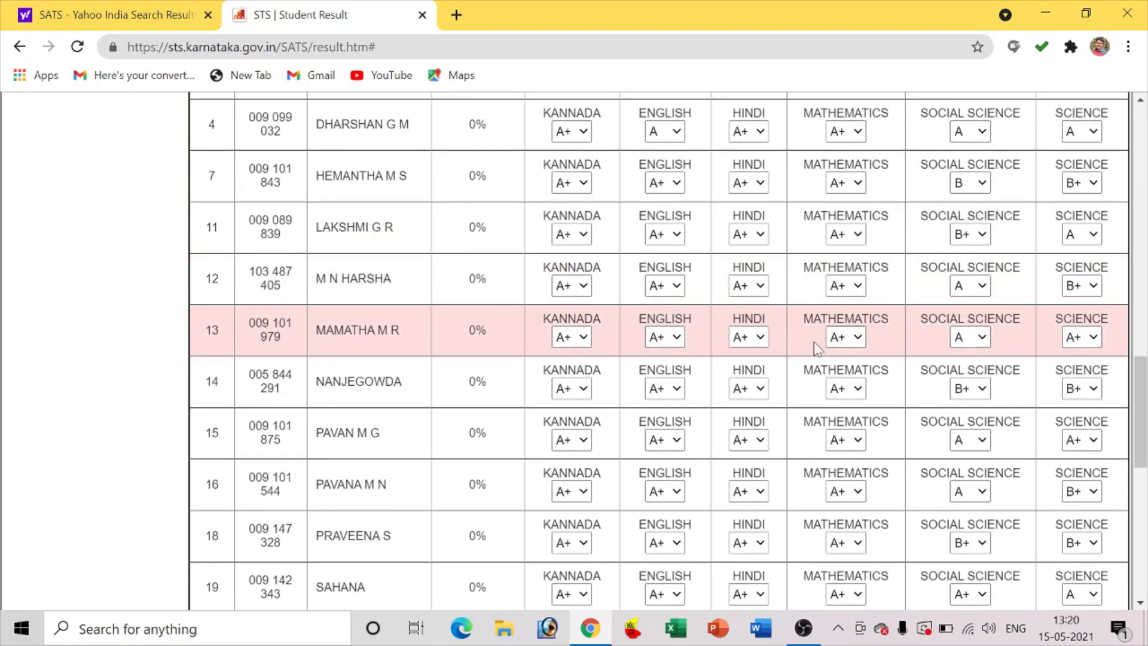
scroll(777, 358, down, 10)
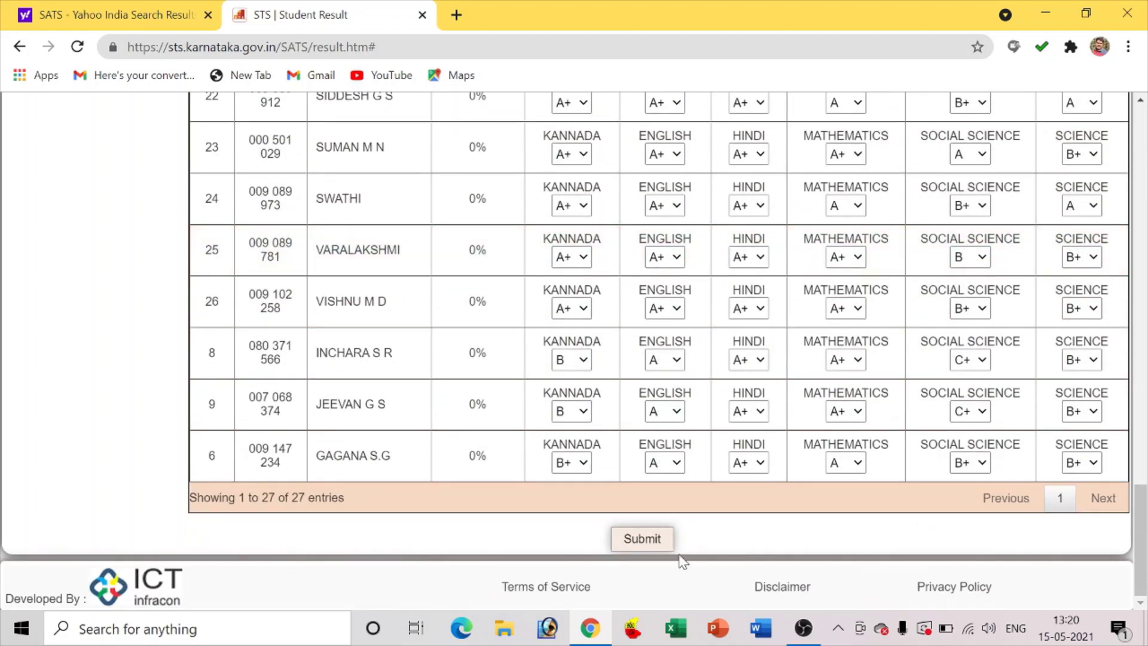
click(669, 540)
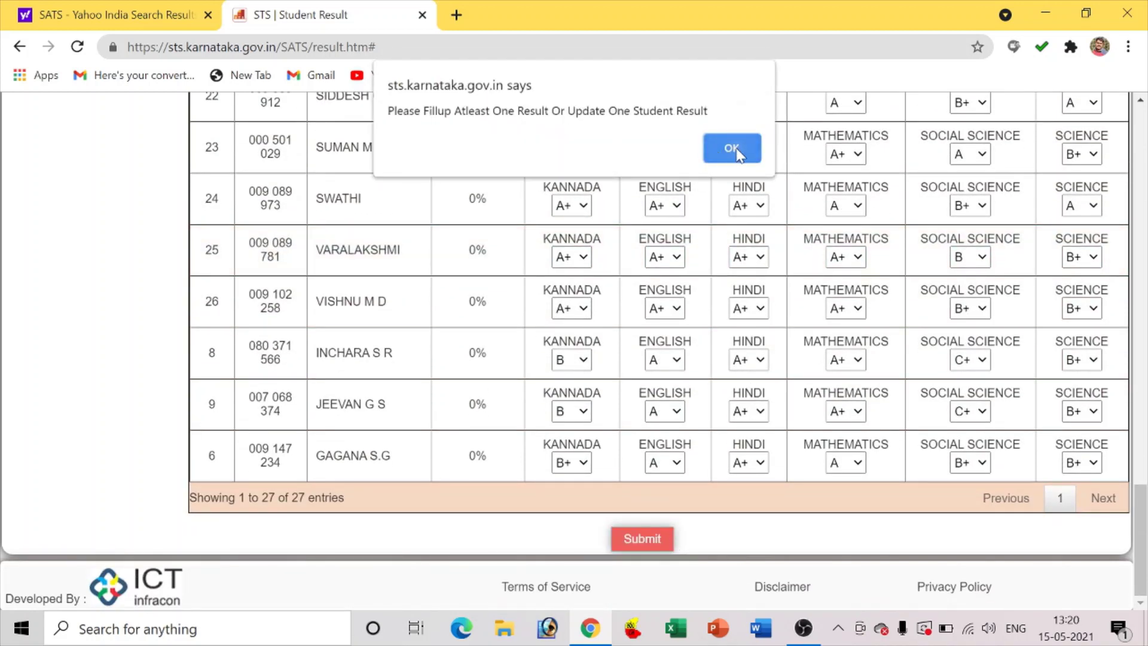
click(732, 148)
Choose grade A+ for Kannada, English and Hindi for the student with serial number 3.
scroll(657, 293, up, 12)
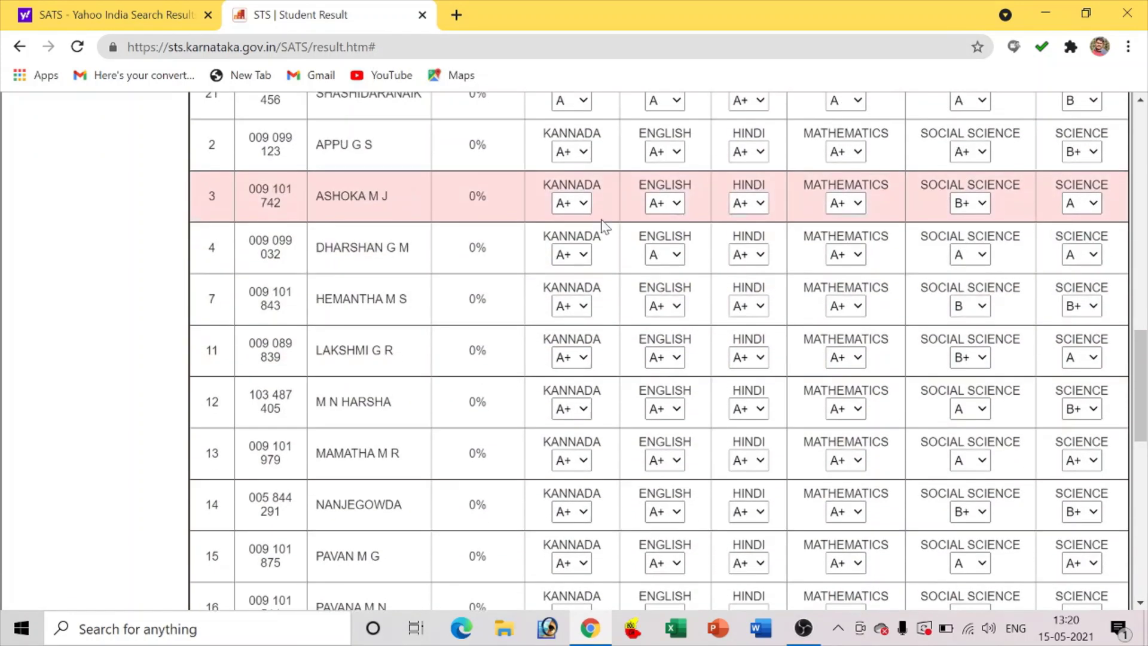
click(571, 203)
click(565, 235)
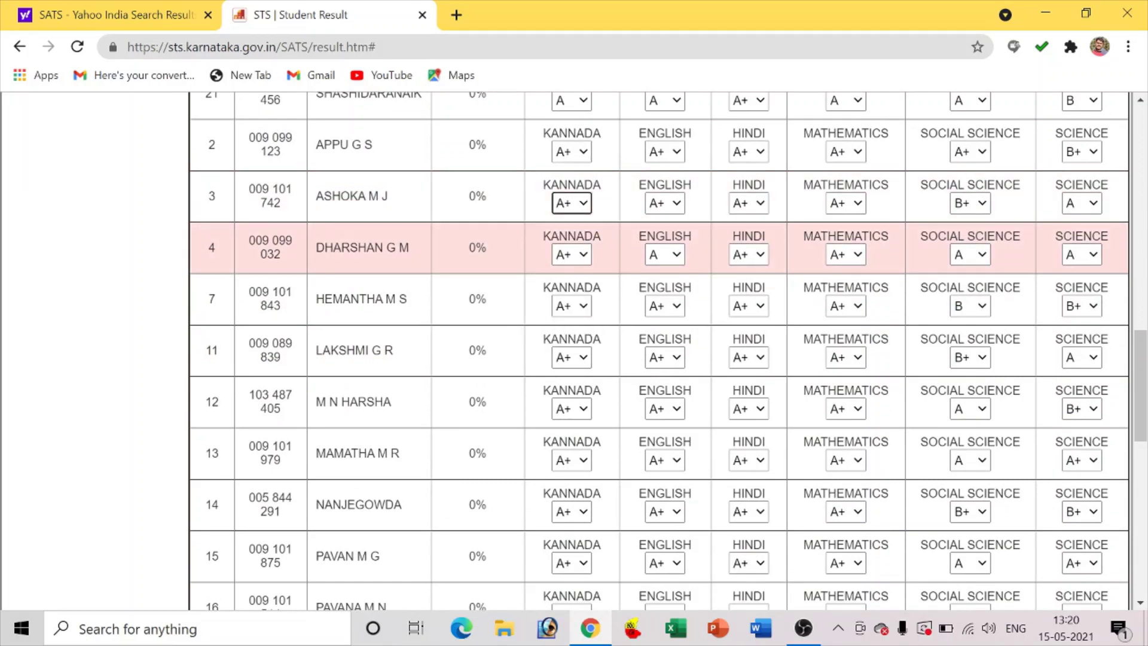
click(665, 203)
click(670, 247)
click(762, 203)
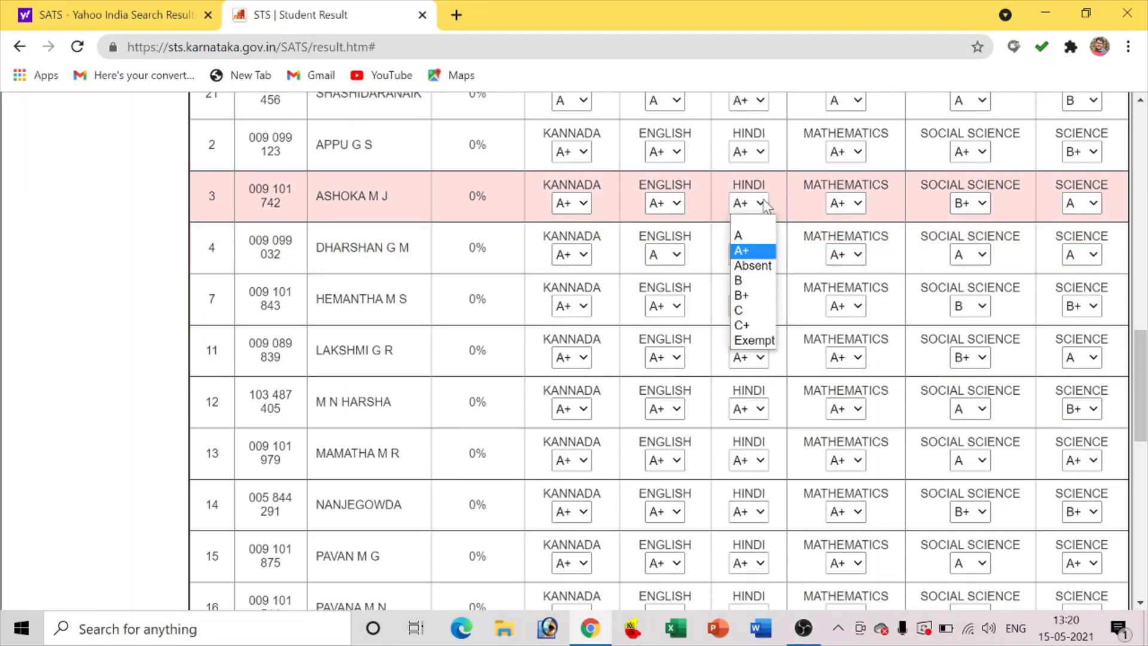
click(748, 250)
Choose A+ for Mathematics, B+ for Social Science and A for Science for the student with serial number 3.
click(857, 203)
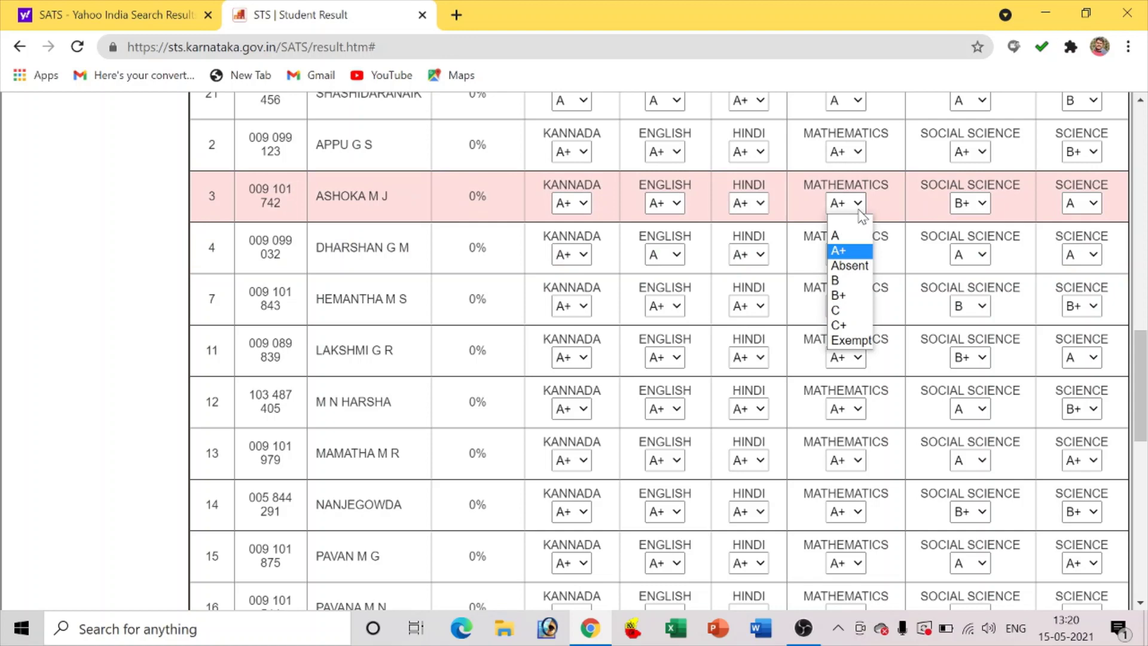
click(851, 251)
click(969, 203)
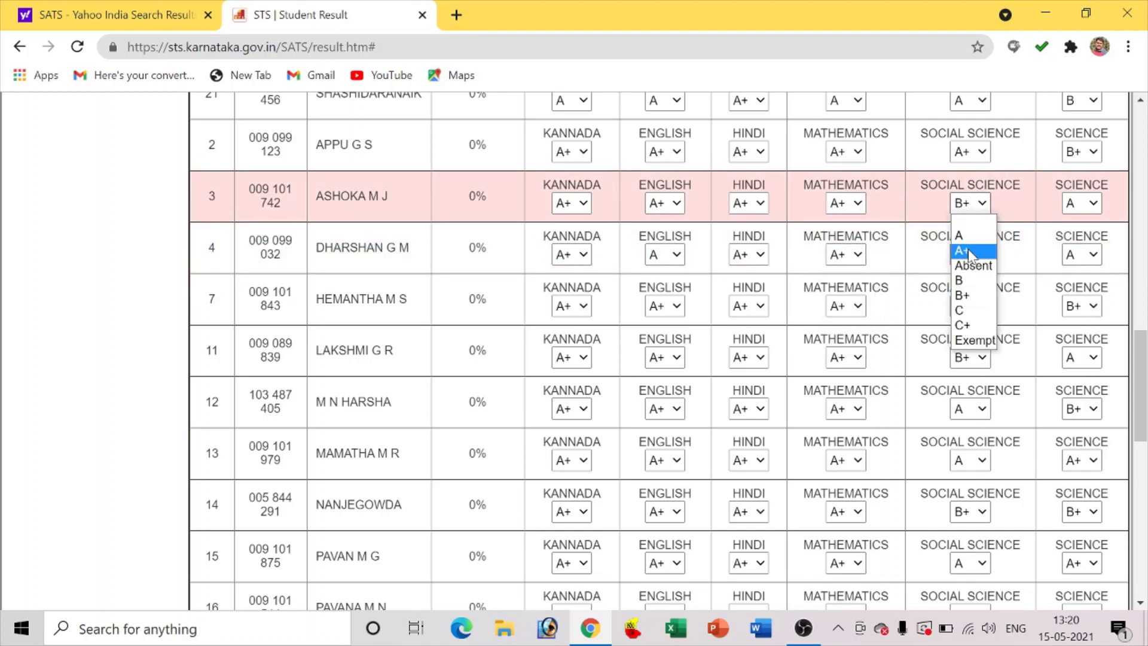
click(969, 297)
click(1082, 204)
click(1079, 236)
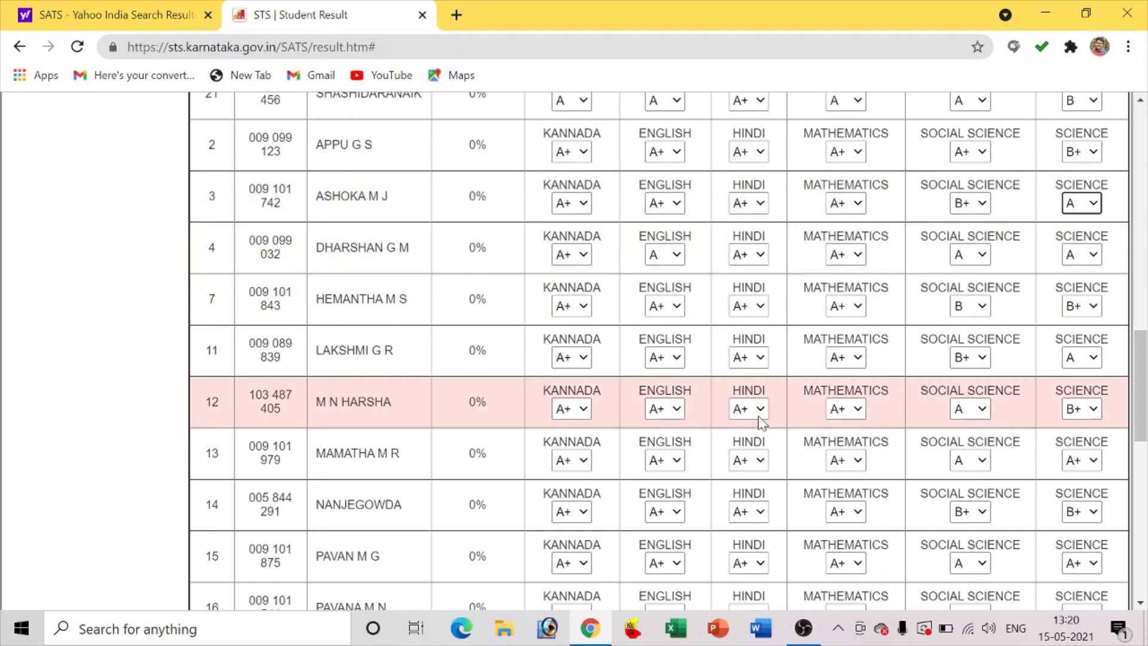
Try to submit the FA1 results with the grades chosen for student number 3.
scroll(761, 422, down, 12)
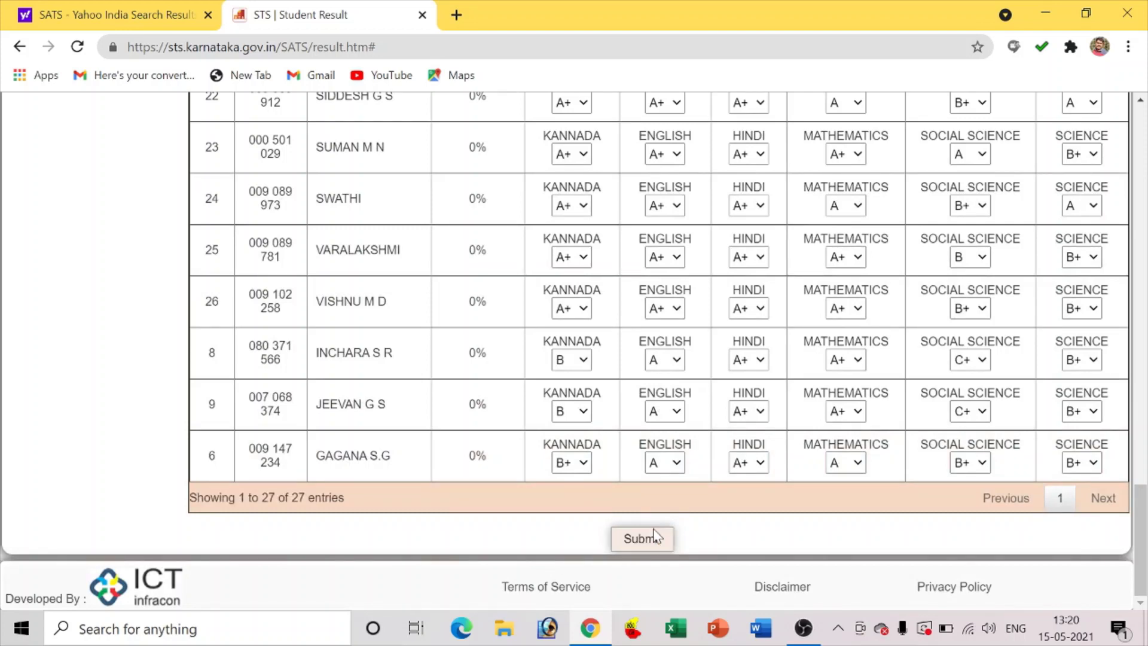
click(654, 538)
click(730, 150)
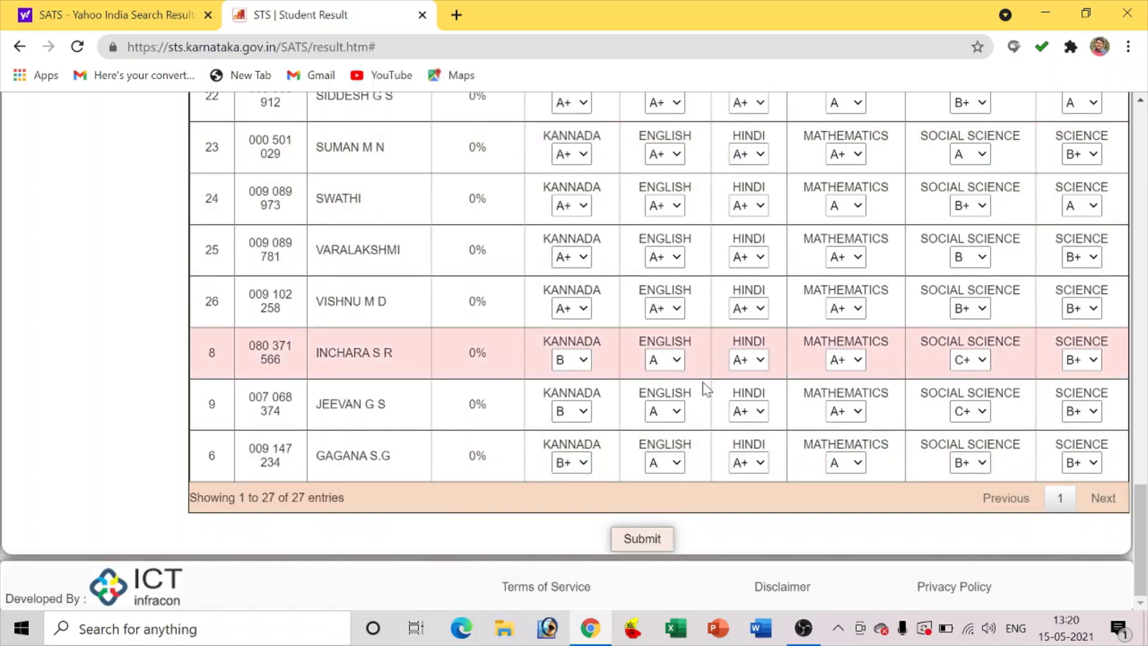
Set the Kannada, English and Hindi grades of the student with serial number 1 to A.
scroll(664, 388, up, 10)
scroll(639, 338, up, 8)
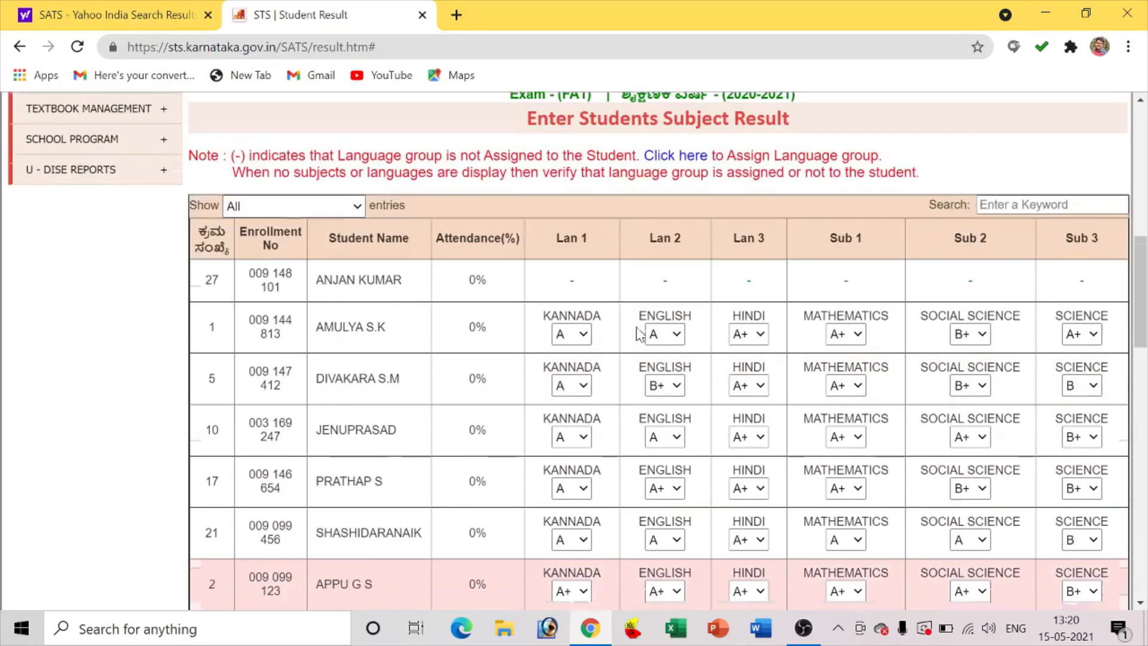
scroll(605, 280, down, 1)
scroll(606, 279, up, 5)
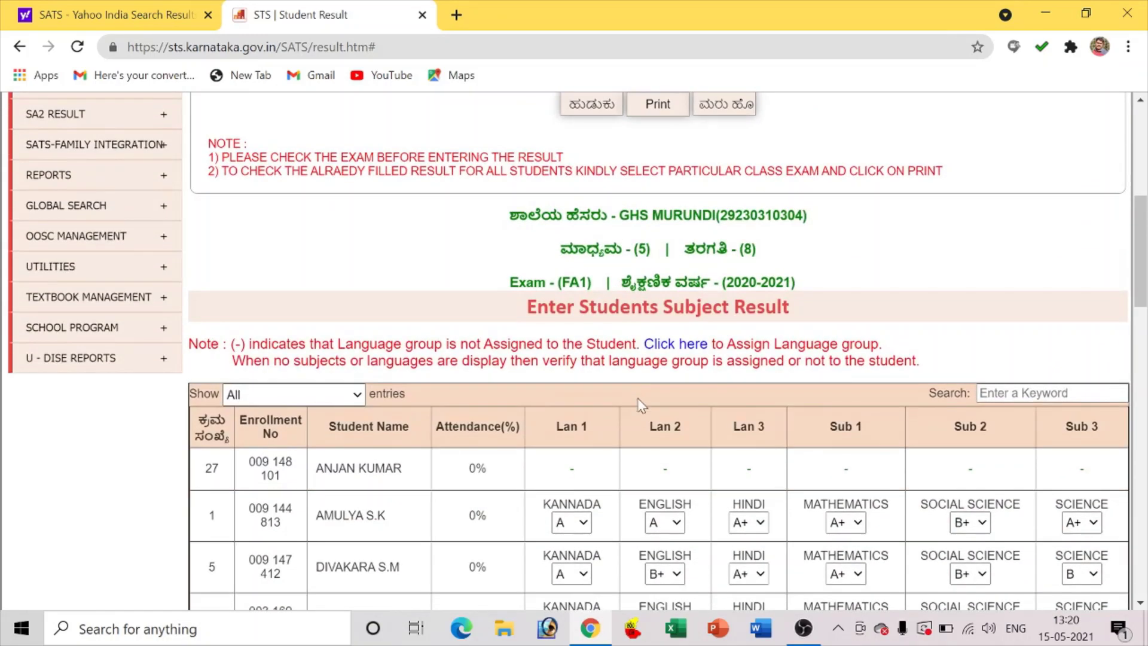
scroll(633, 389, down, 3)
click(577, 346)
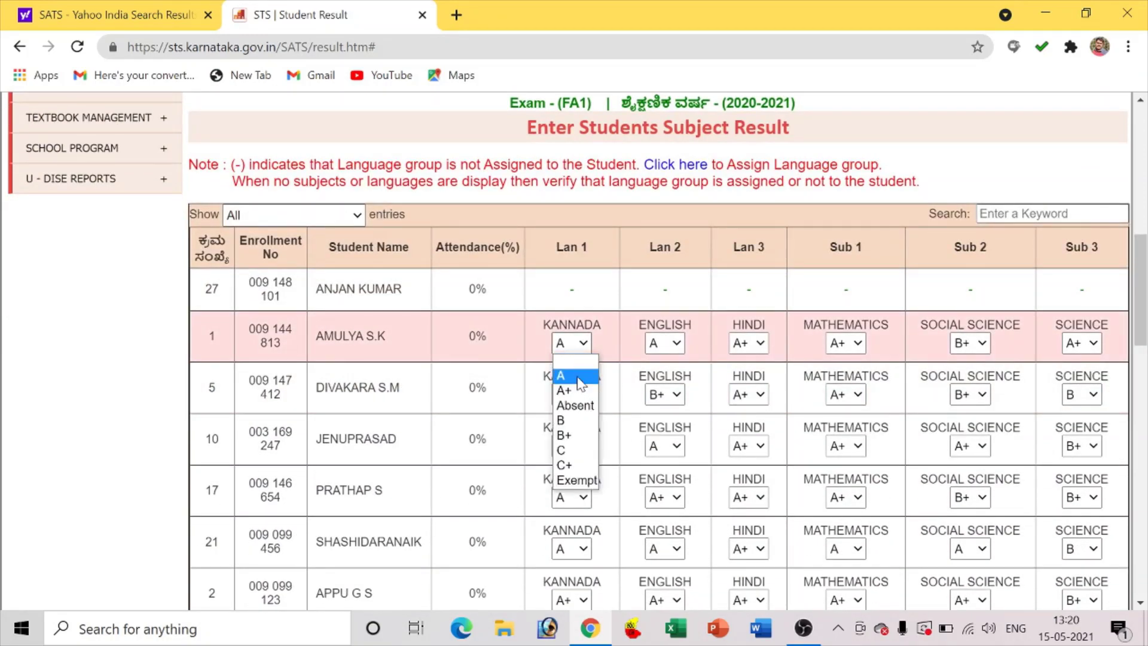
click(568, 375)
click(675, 346)
click(676, 375)
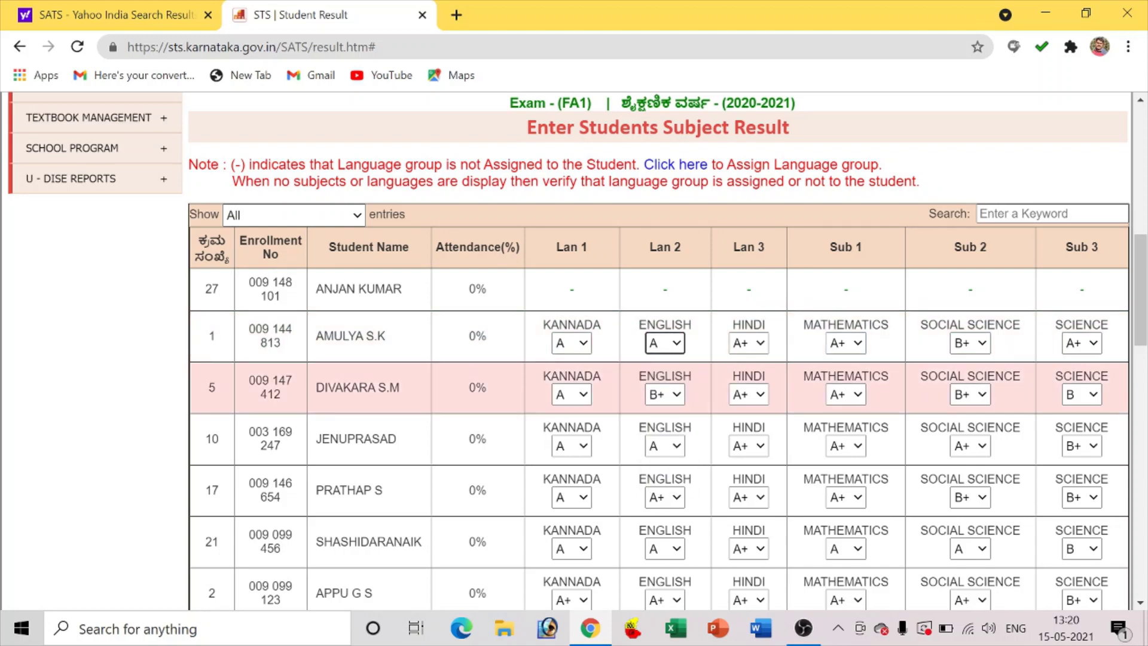
click(760, 345)
click(741, 374)
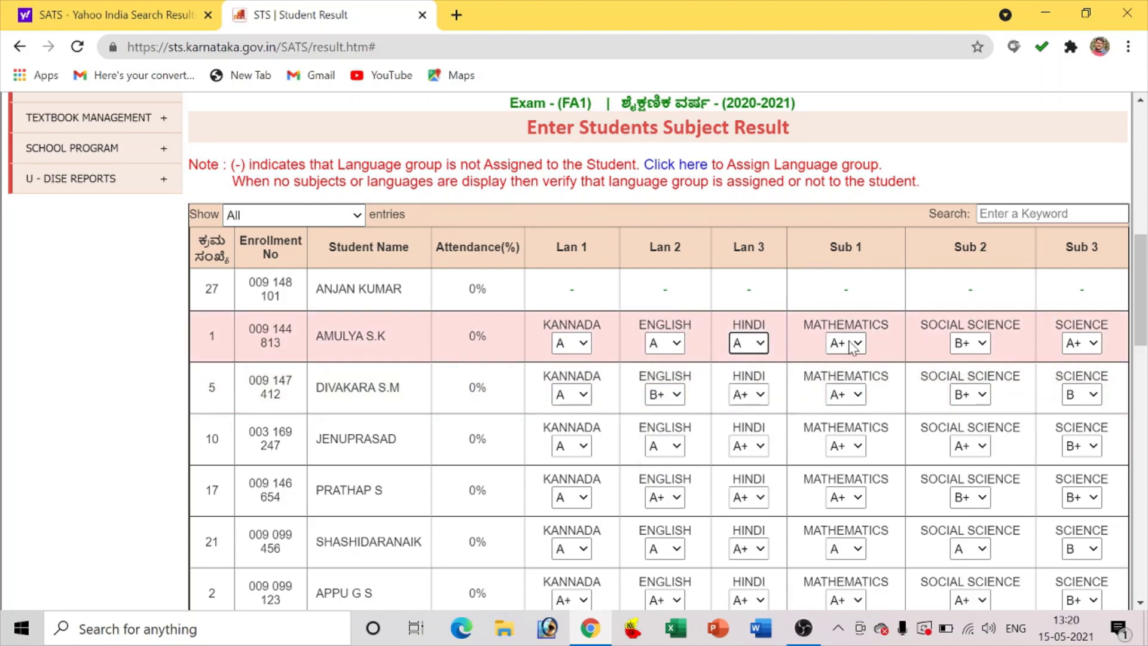
Set Mathematics to A+, Social Science to B+ and Science to A+ for the student with serial number 1.
click(856, 343)
click(857, 392)
click(981, 344)
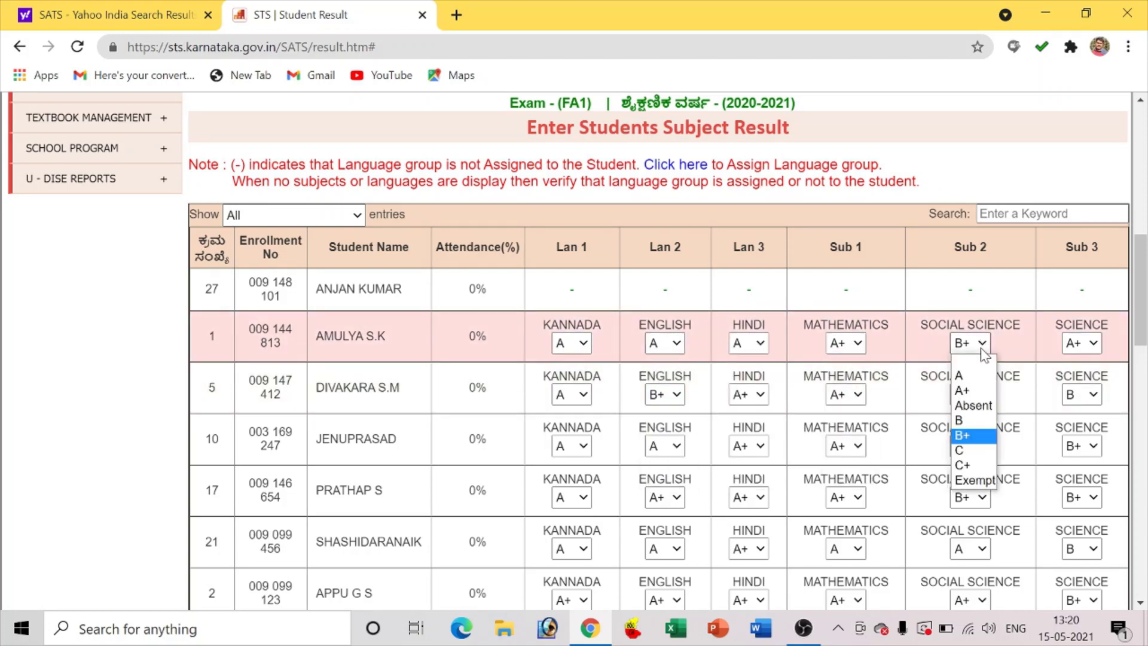
click(974, 441)
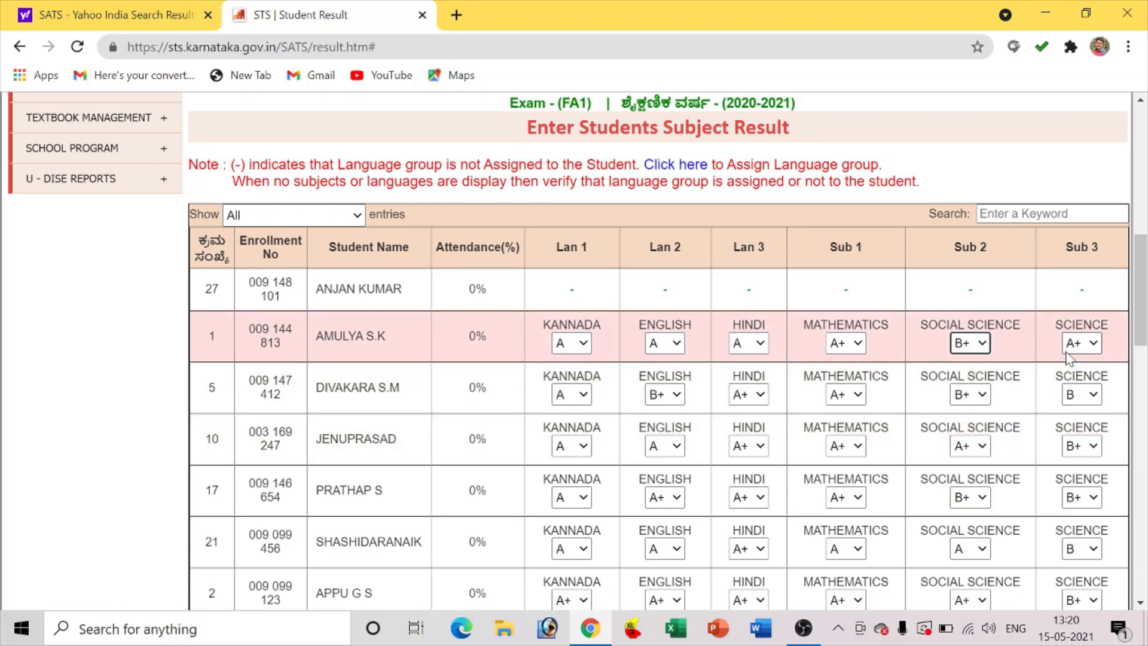
click(1082, 343)
click(1083, 389)
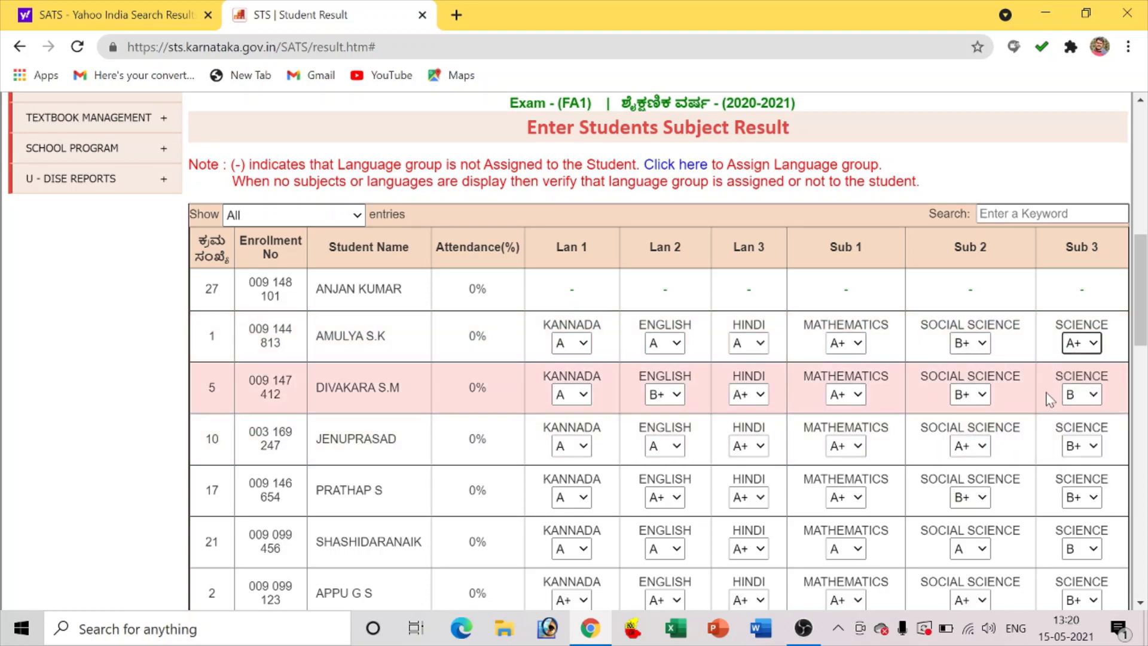
Submit the updated FA1 student results and confirm the submission.
scroll(643, 556, down, 15)
scroll(641, 556, down, 3)
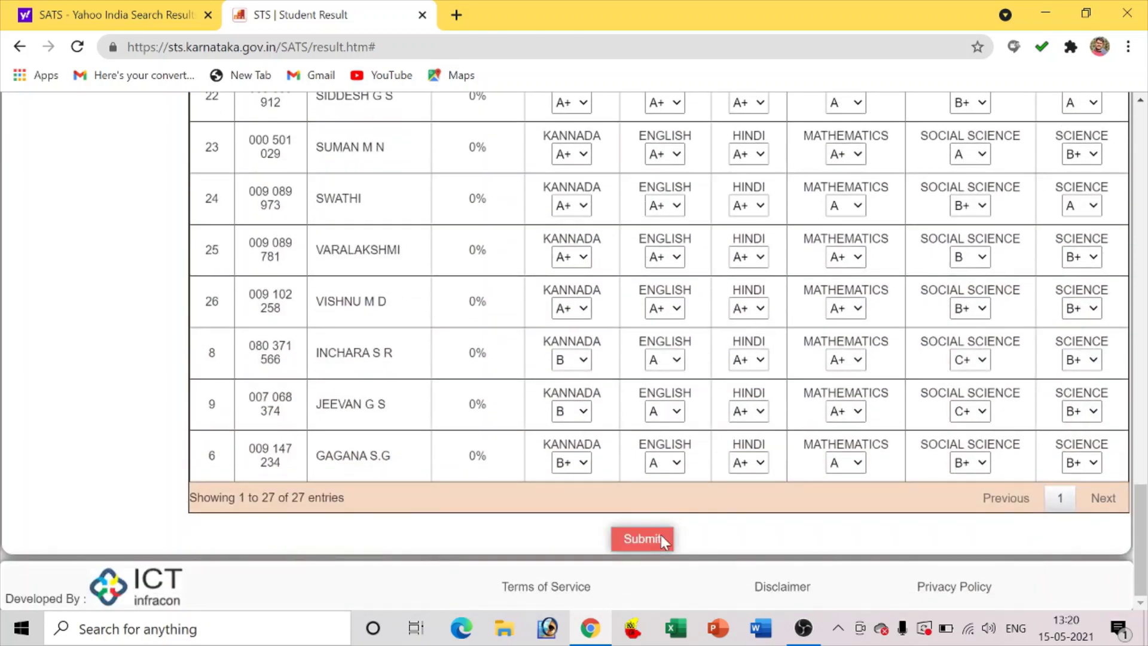
click(642, 538)
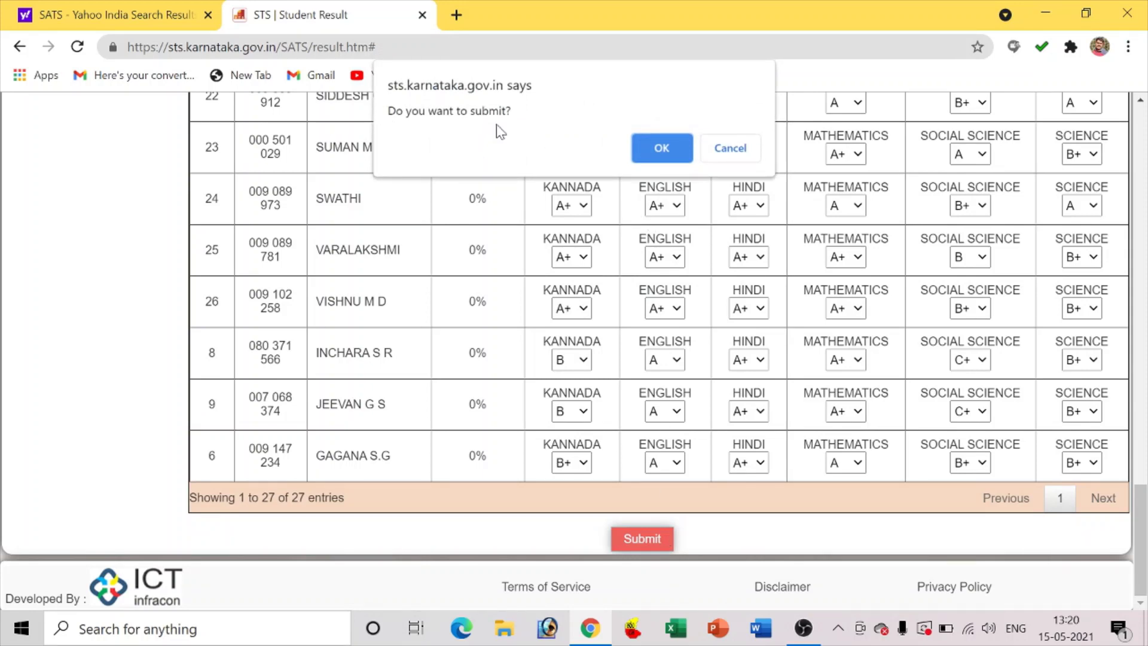
click(640, 144)
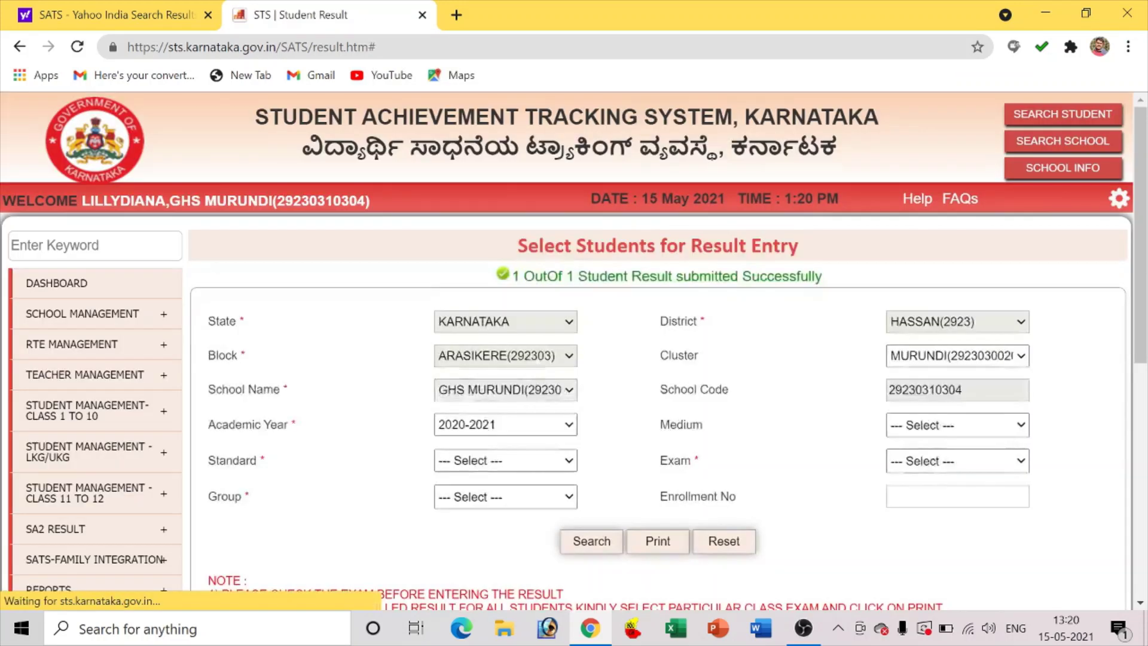
Set the standard to 8 and the medium to Kannada for another result entry.
scroll(665, 350, down, 1)
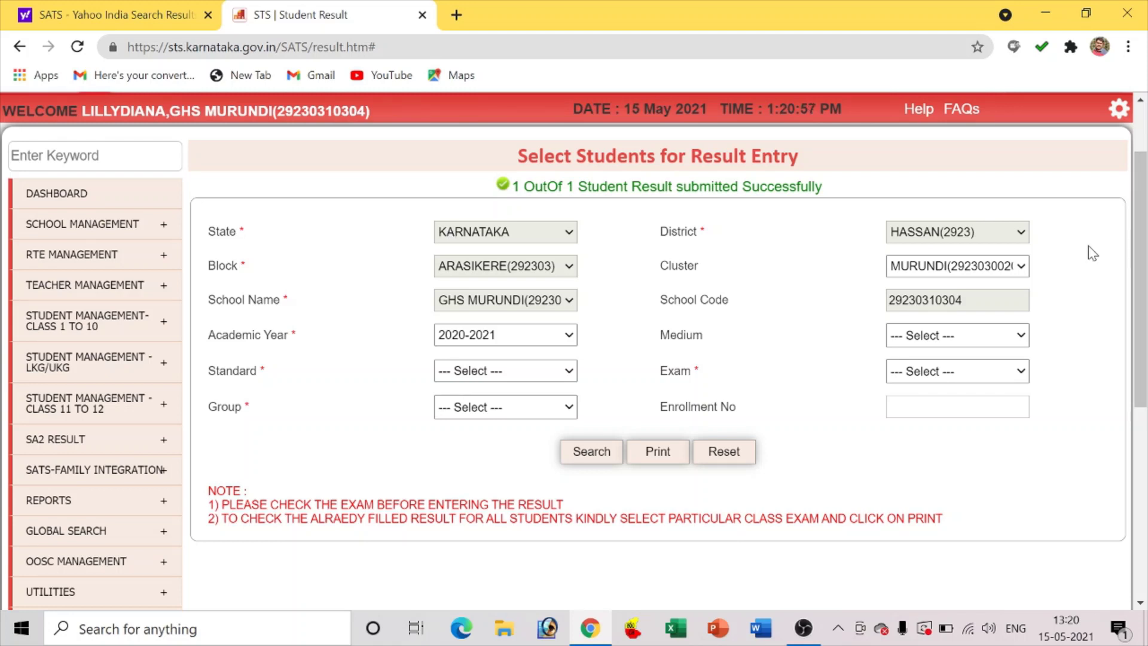
click(567, 374)
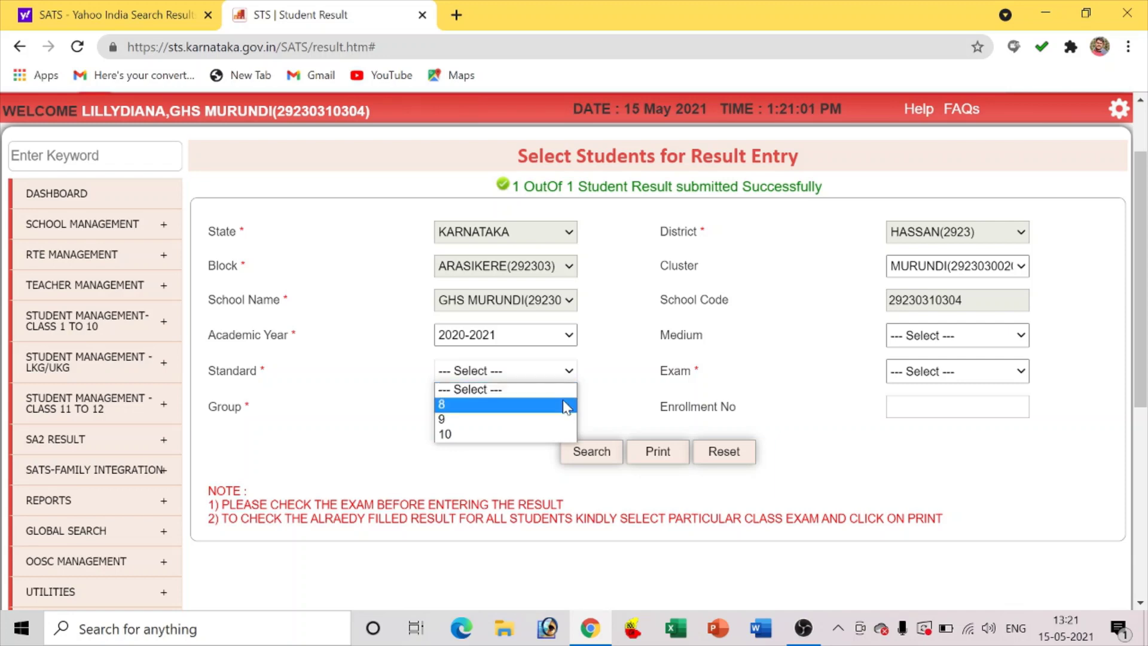
click(568, 402)
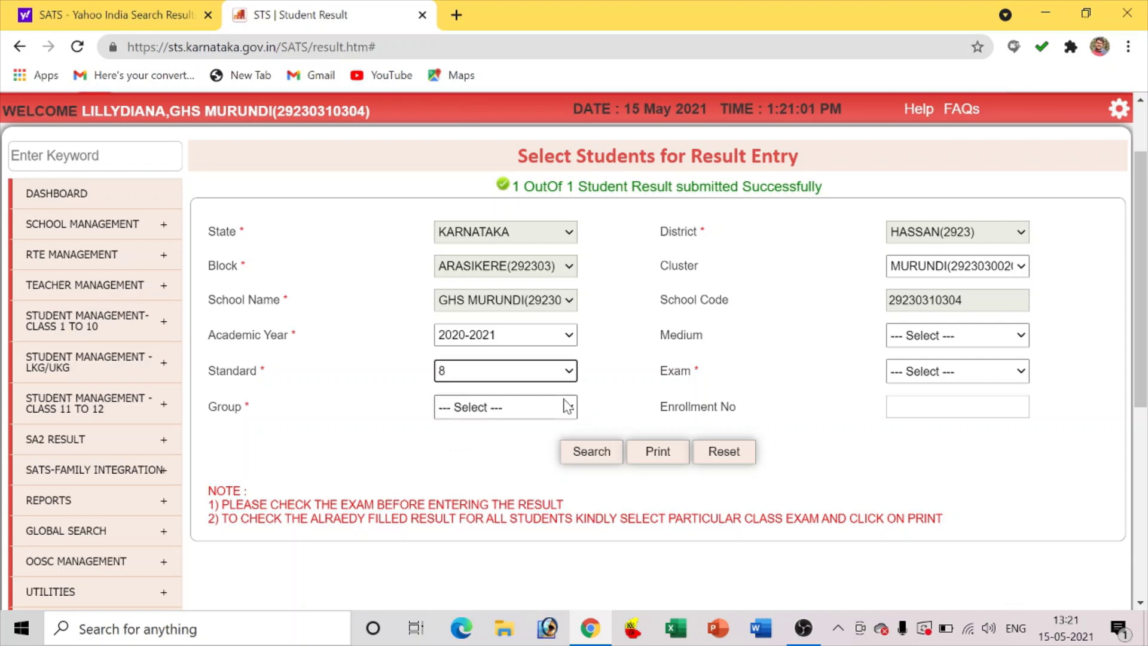
click(957, 337)
click(951, 366)
Choose exam FA2 and group KM_Kan_Eng_Hin for the result entry.
click(951, 371)
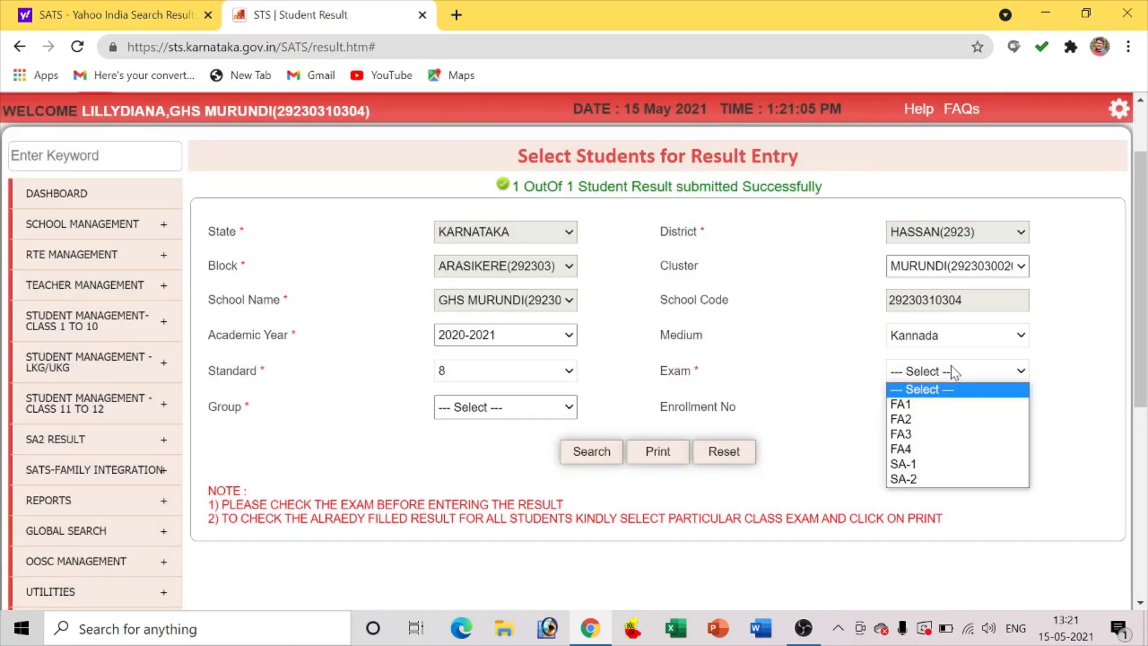
click(954, 419)
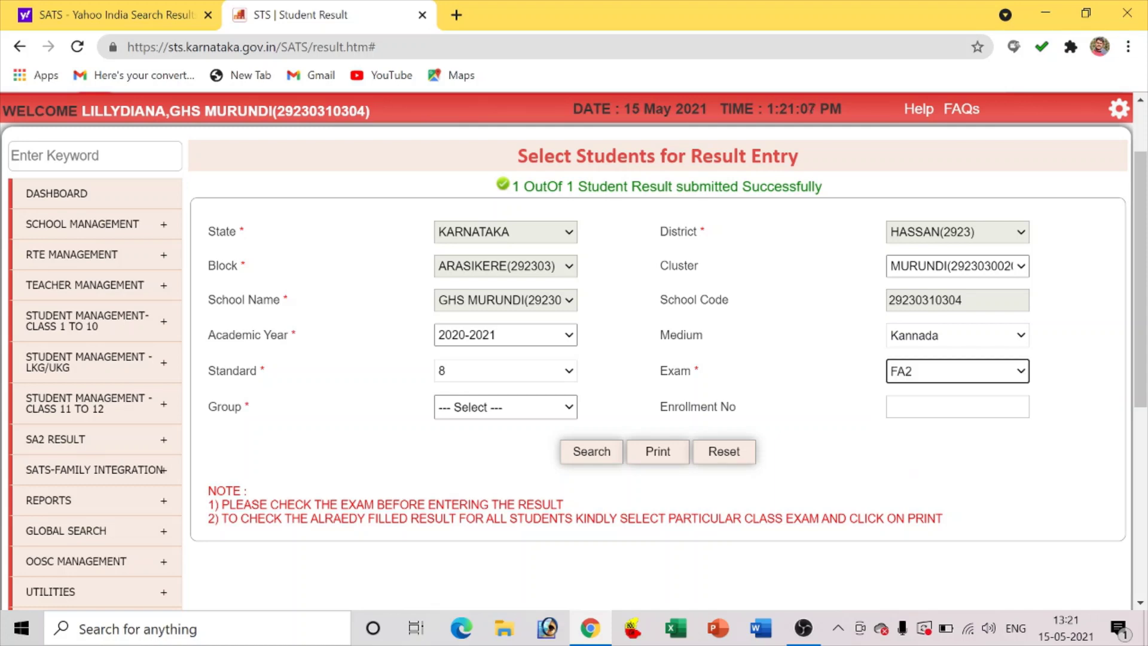
scroll(875, 424, down, 3)
click(514, 231)
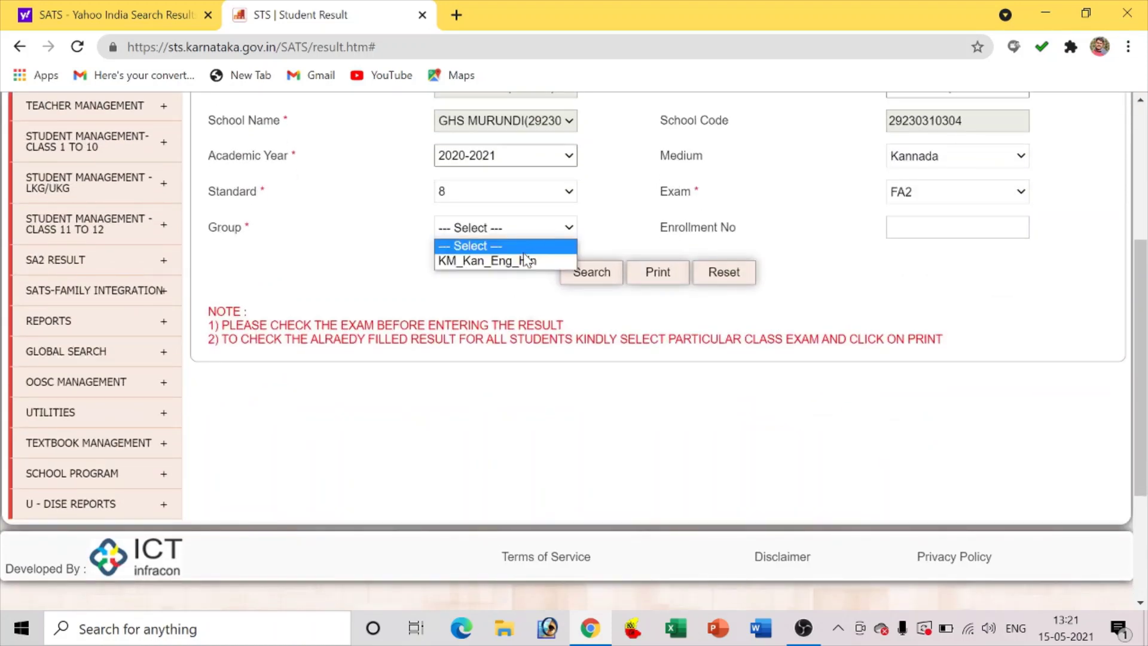
click(526, 263)
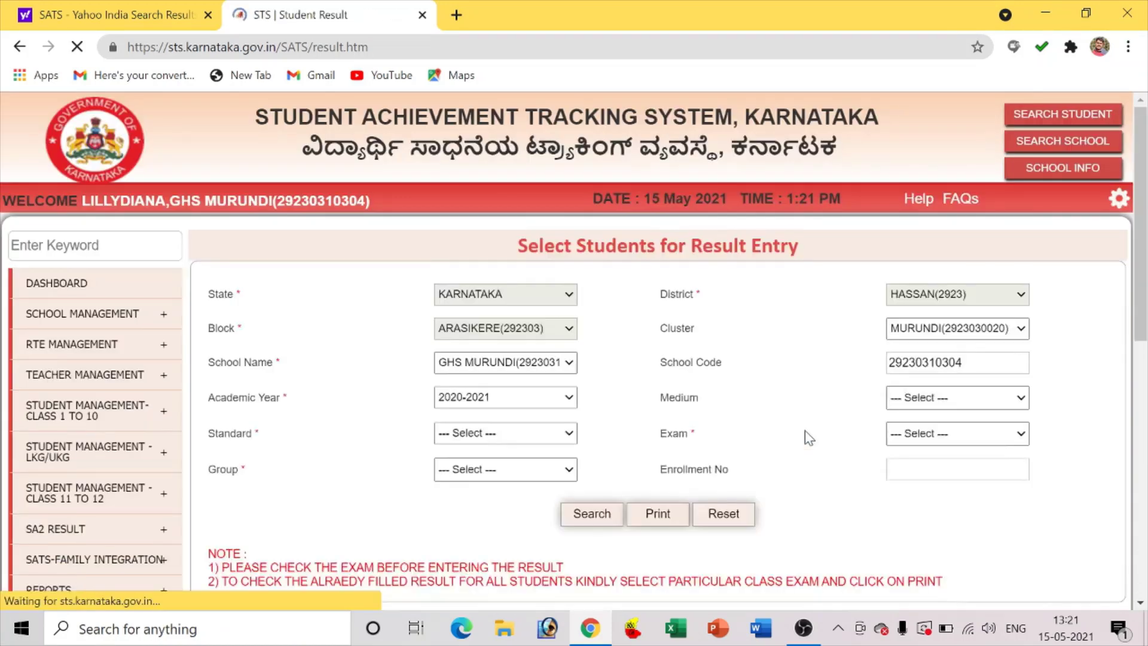
Review the FA2 subject grades in the standard 8 student list down to its last entry.
scroll(801, 425, down, 15)
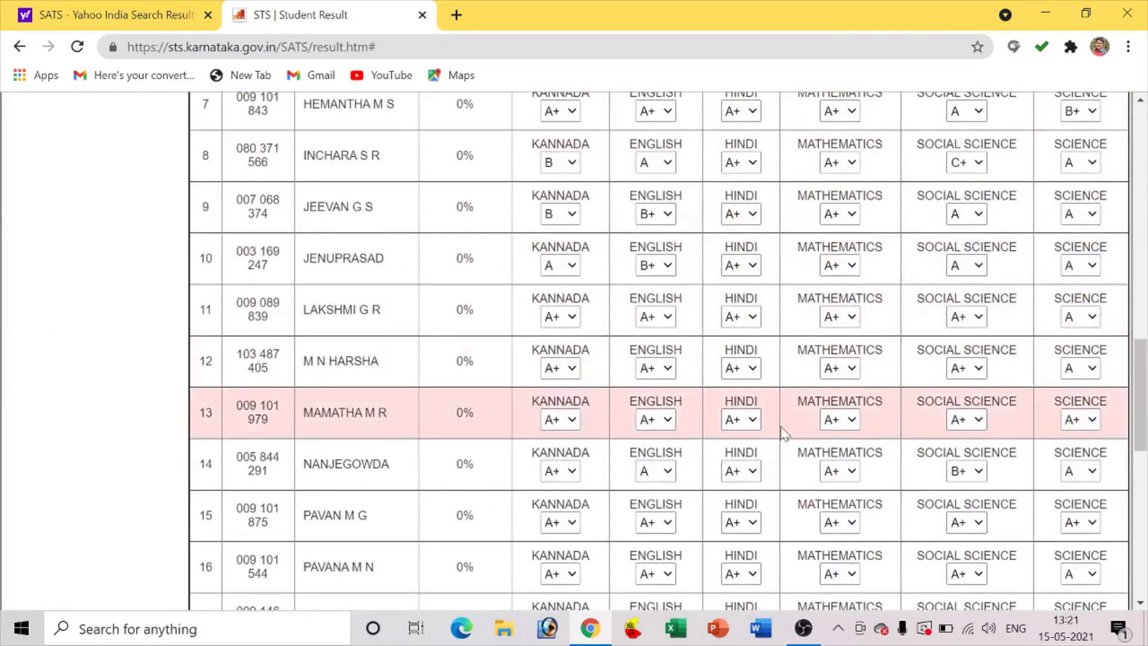
scroll(1070, 538, down, 10)
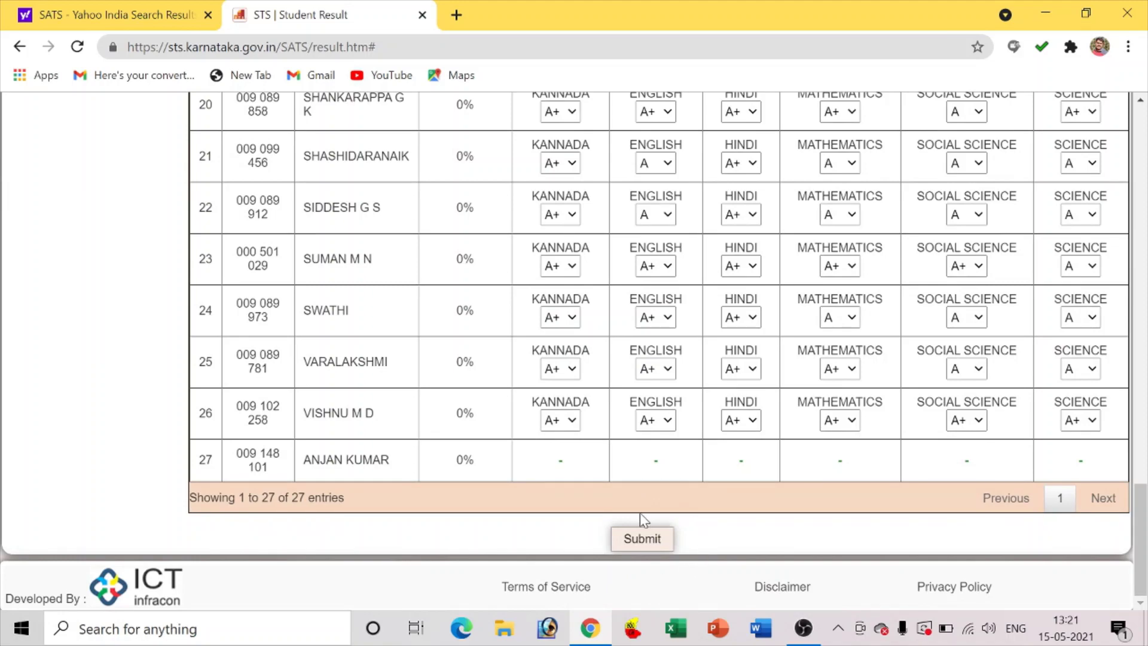
scroll(809, 440, up, 20)
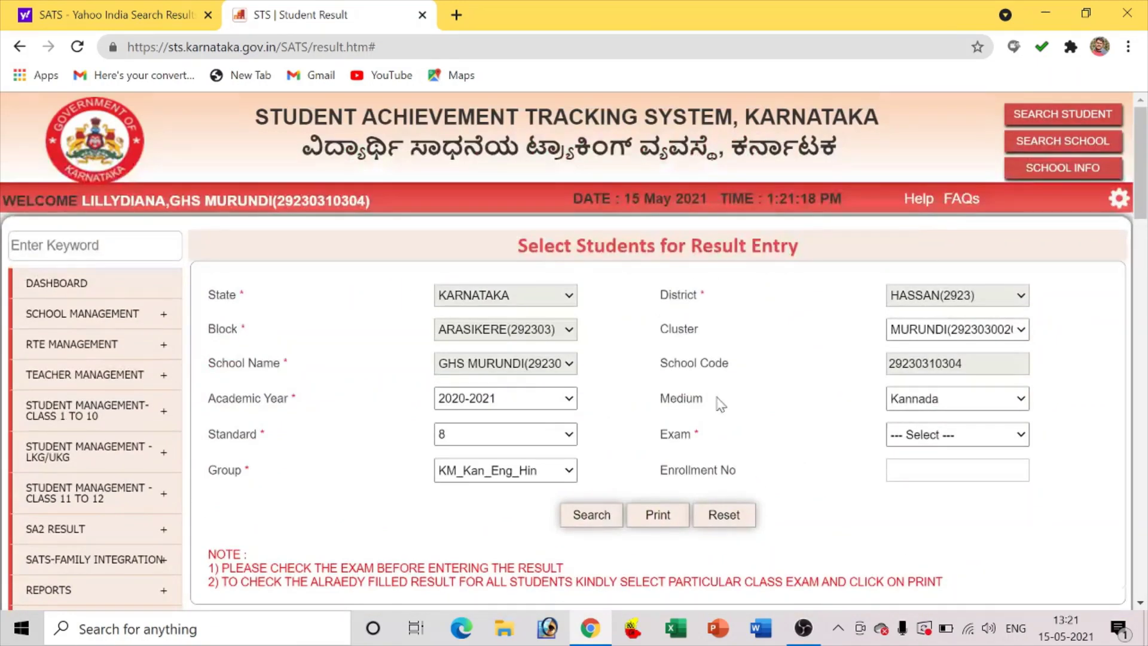
Examine the exam options available for standard 8 without choosing one.
scroll(652, 365, down, 4)
click(1018, 164)
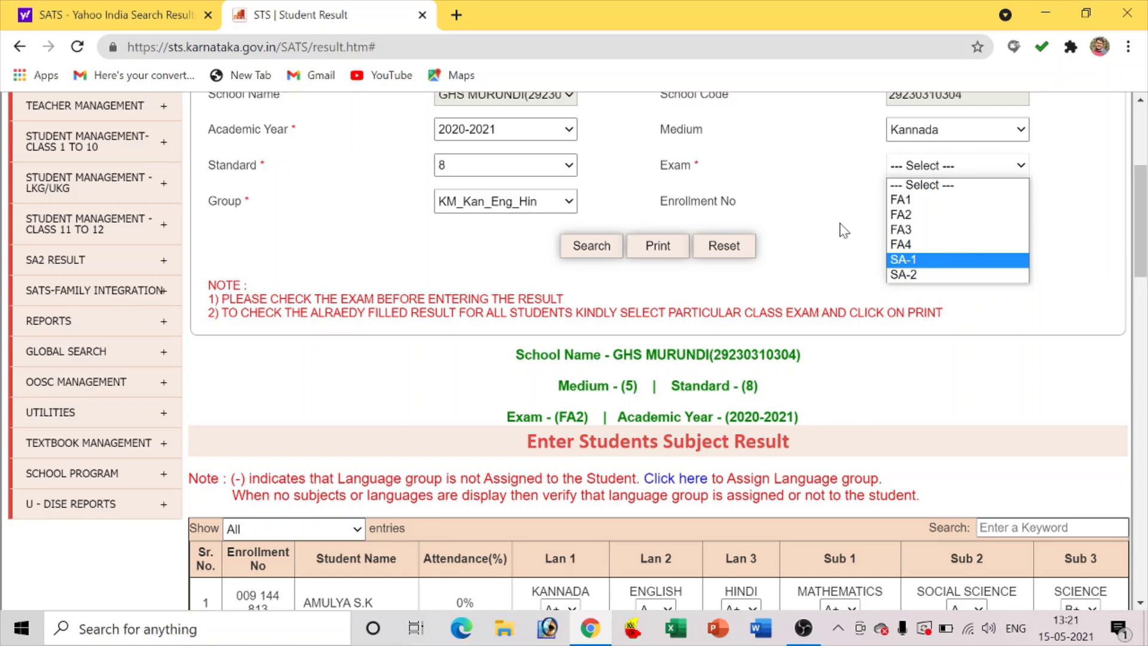
key(Up)
key(Up)
key(Up)
key(Up)
key(Down)
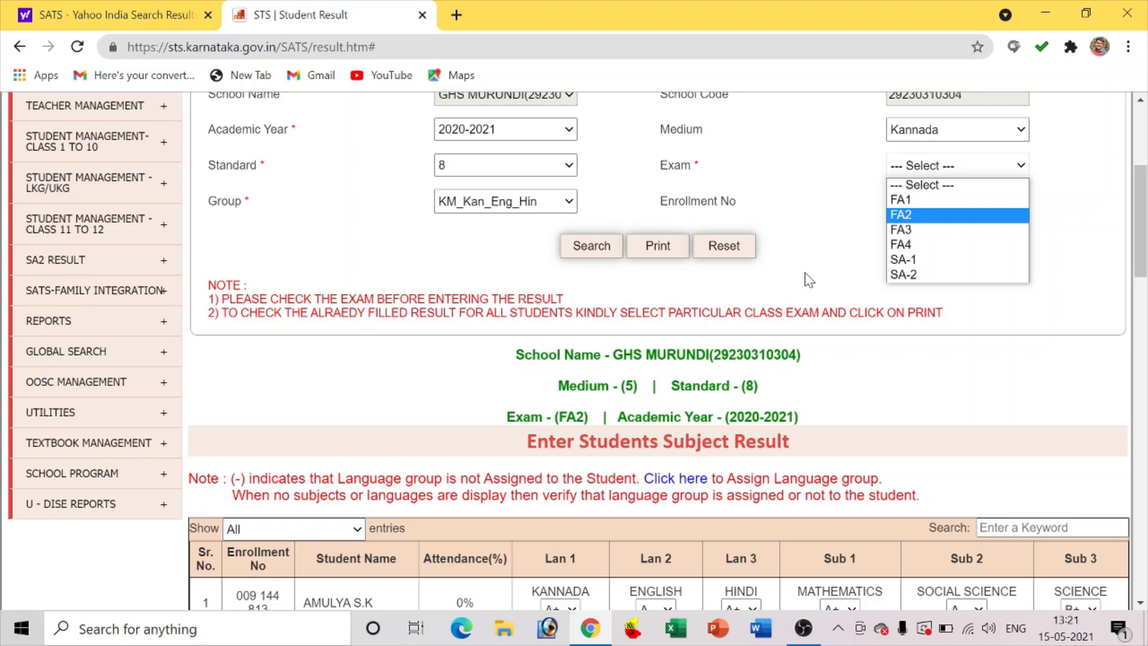
key(Escape)
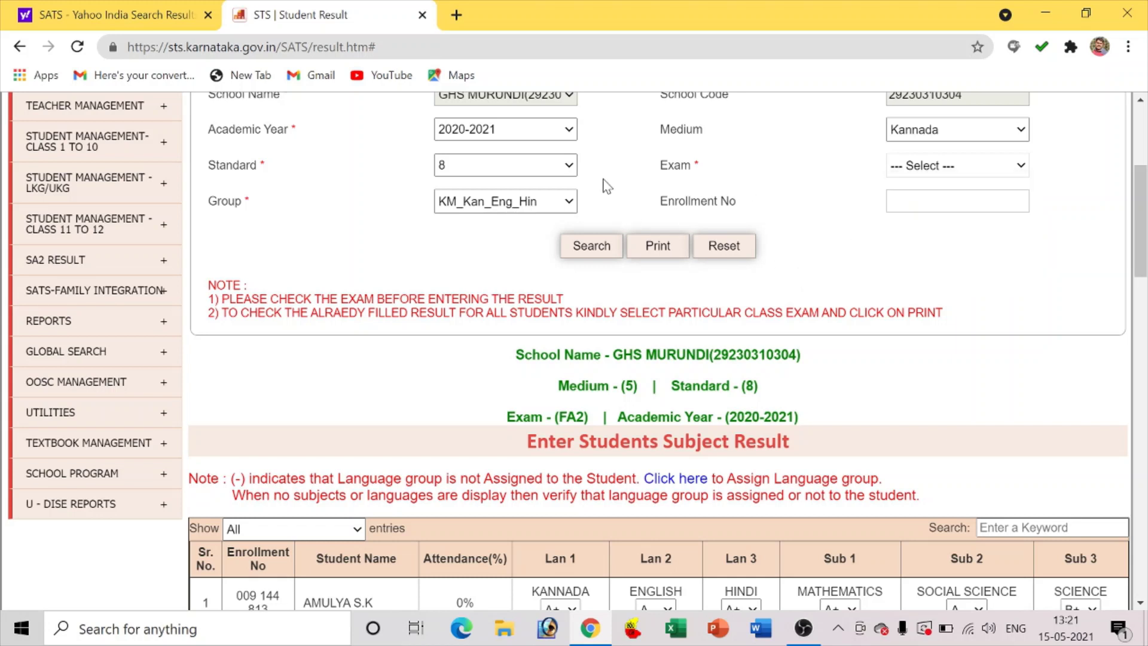
click(927, 171)
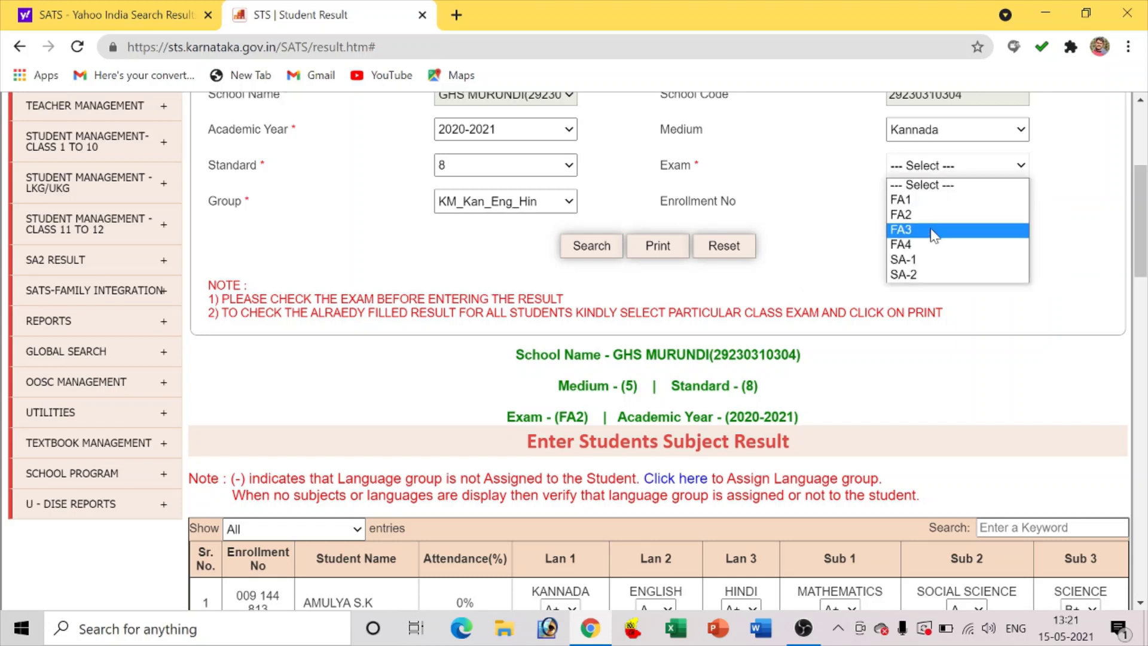
Set the standard to 9 and open the list of exams.
click(568, 167)
click(558, 214)
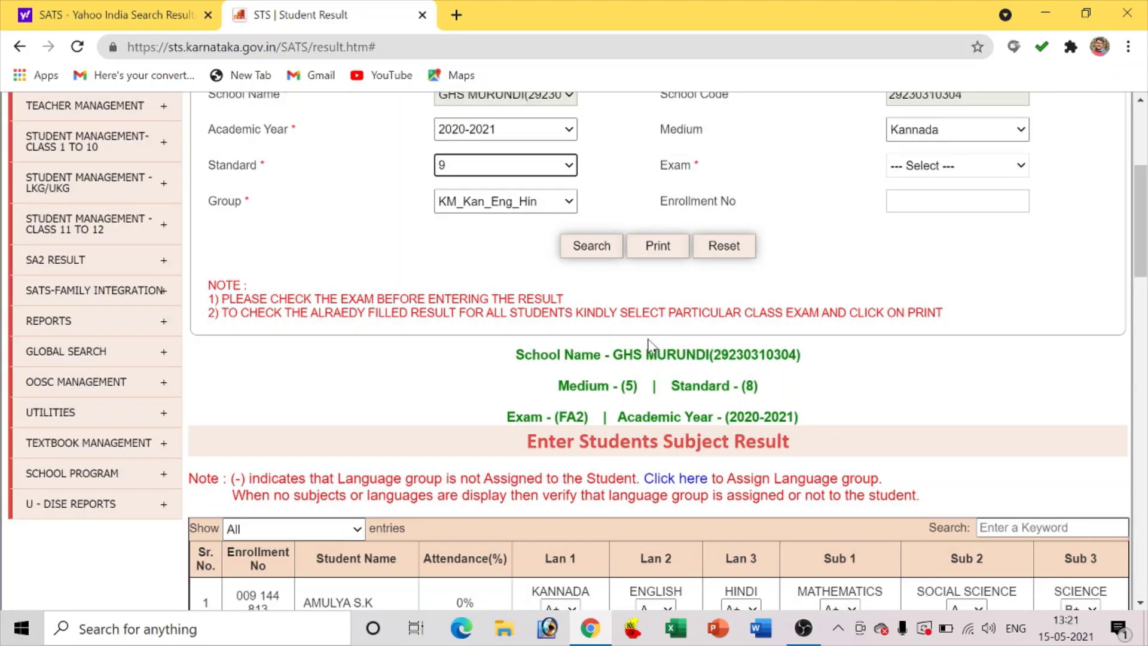
click(936, 167)
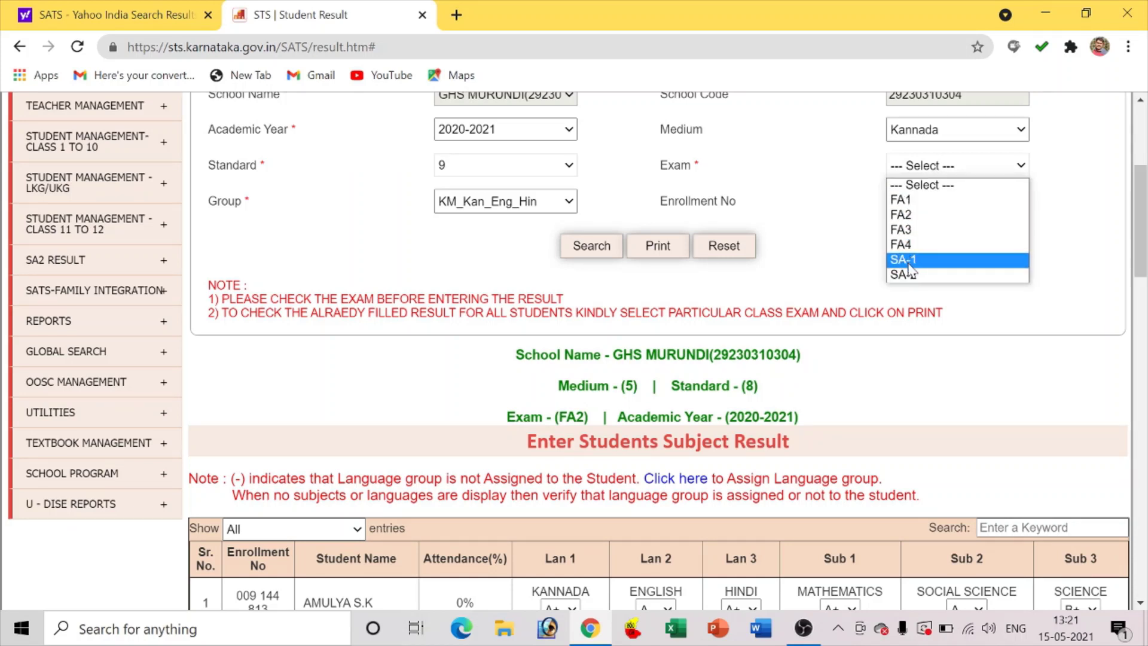
Look over the FA2 grade table for standard 8 and the selection criteria for result entry.
scroll(632, 283, down, 15)
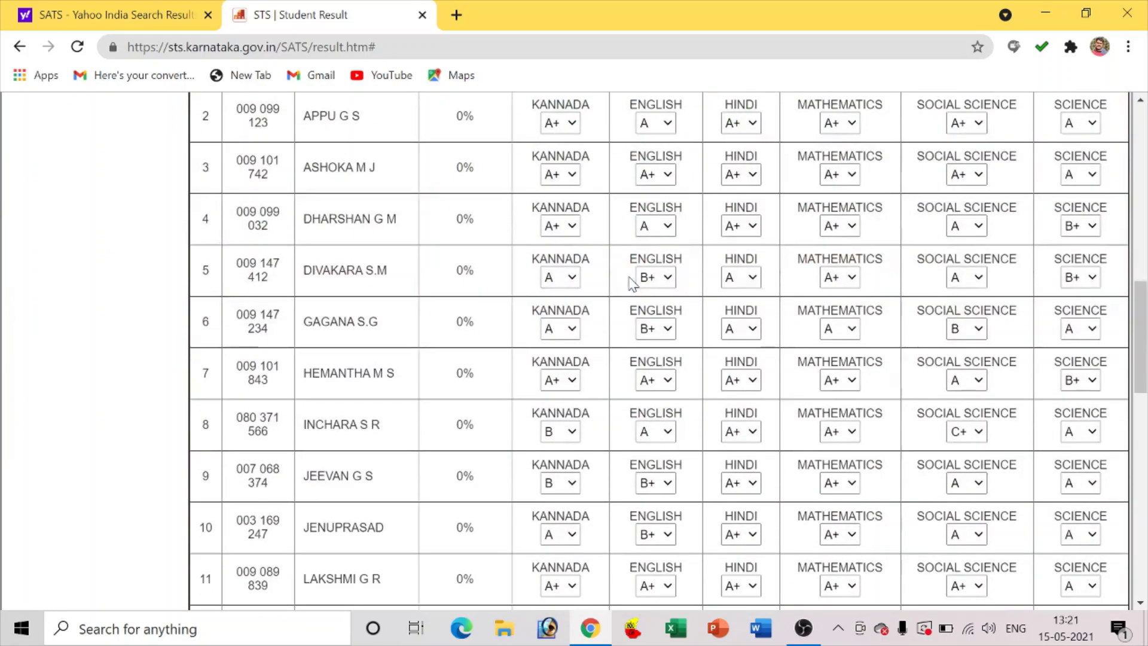
scroll(632, 283, down, 5)
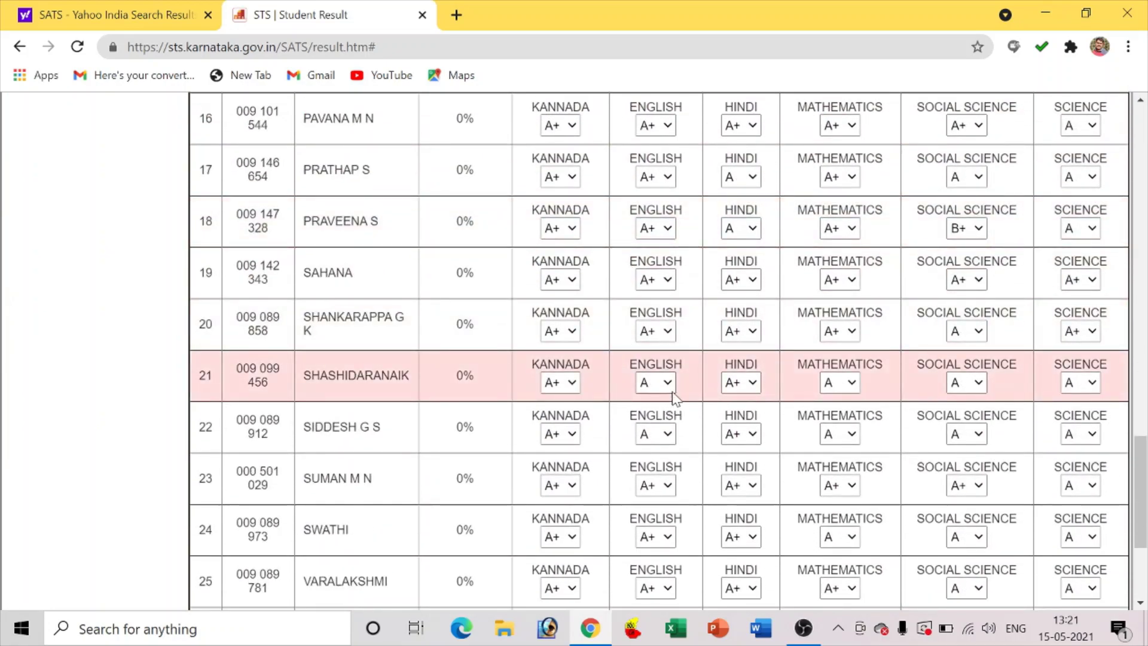
scroll(658, 395, up, 12)
scroll(627, 317, up, 6)
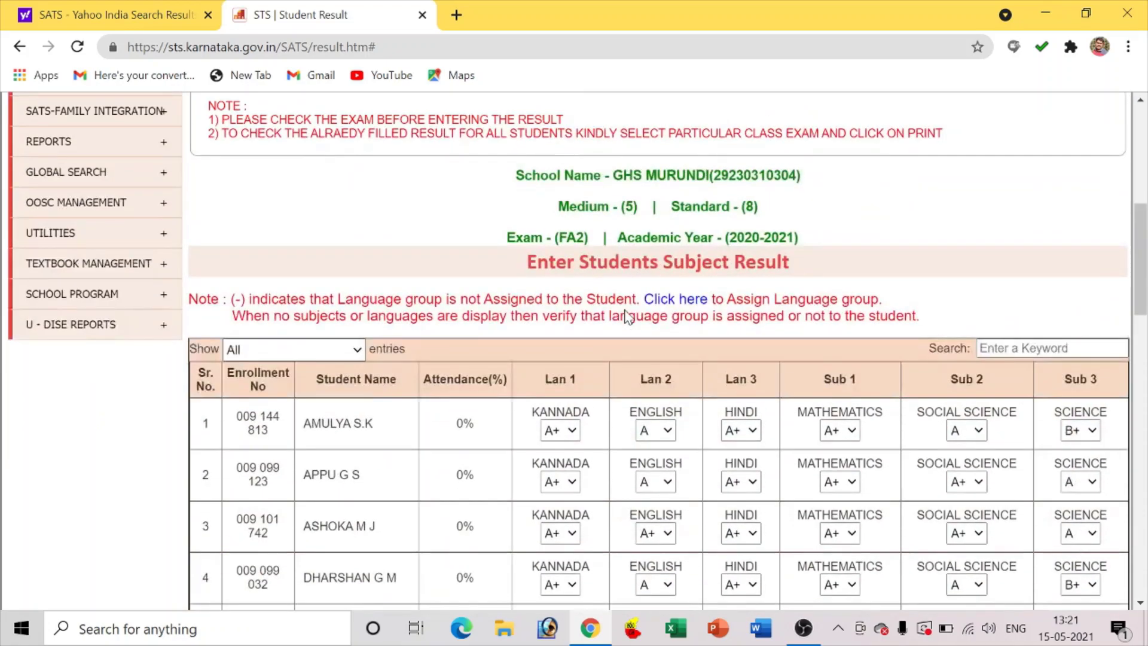
scroll(628, 317, up, 2)
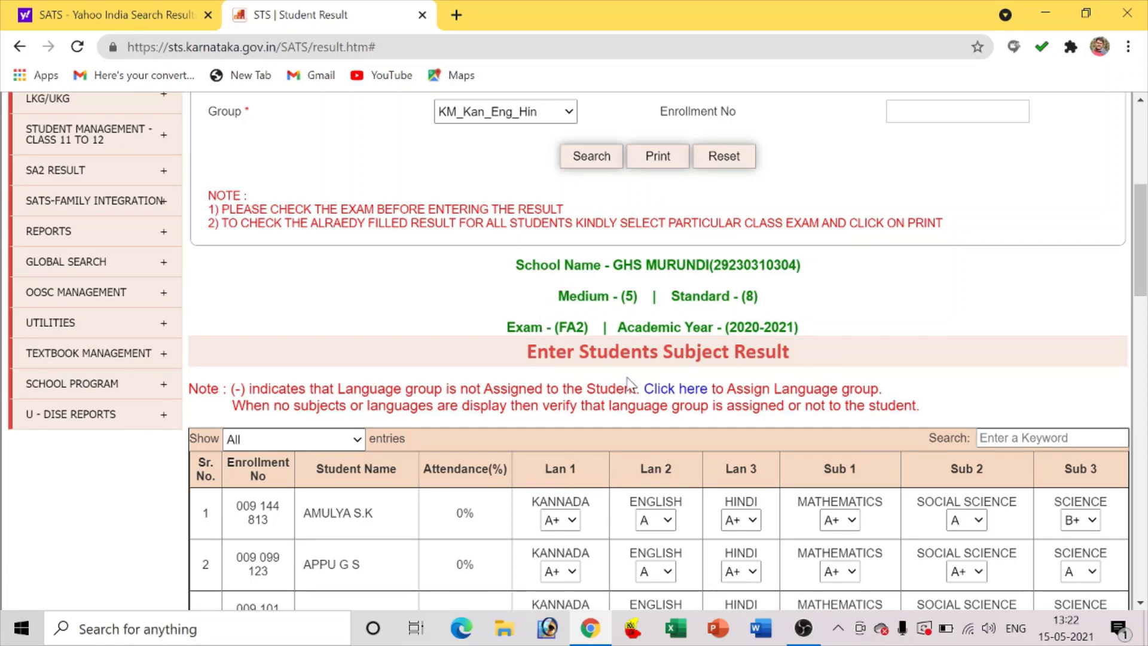
scroll(630, 384, up, 5)
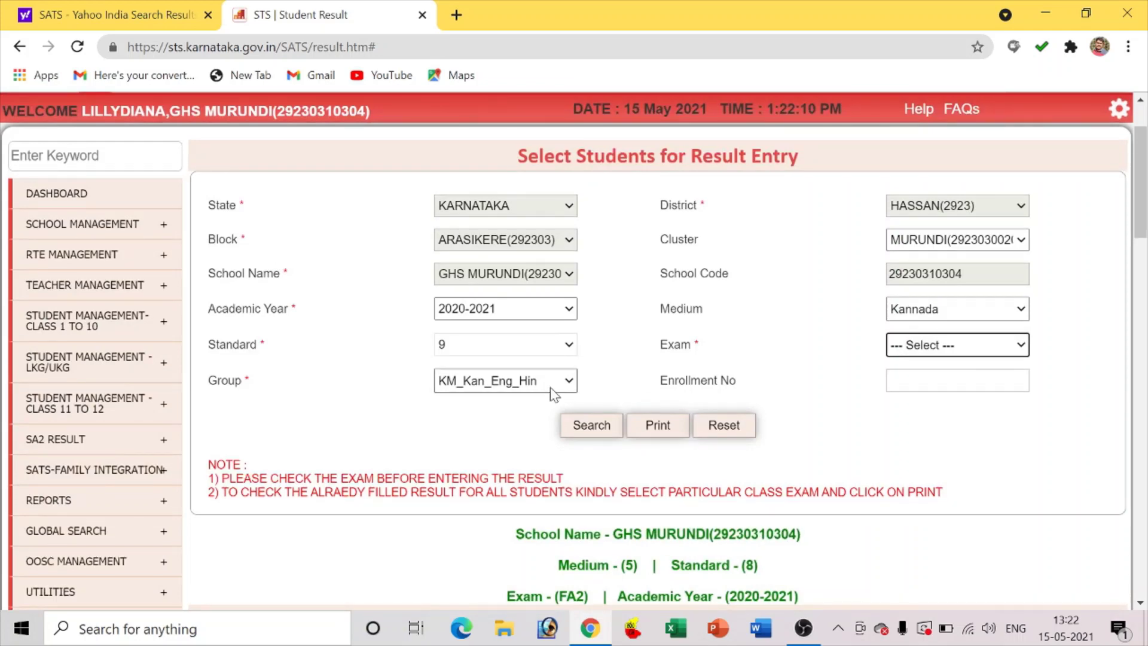
scroll(549, 386, down, 1)
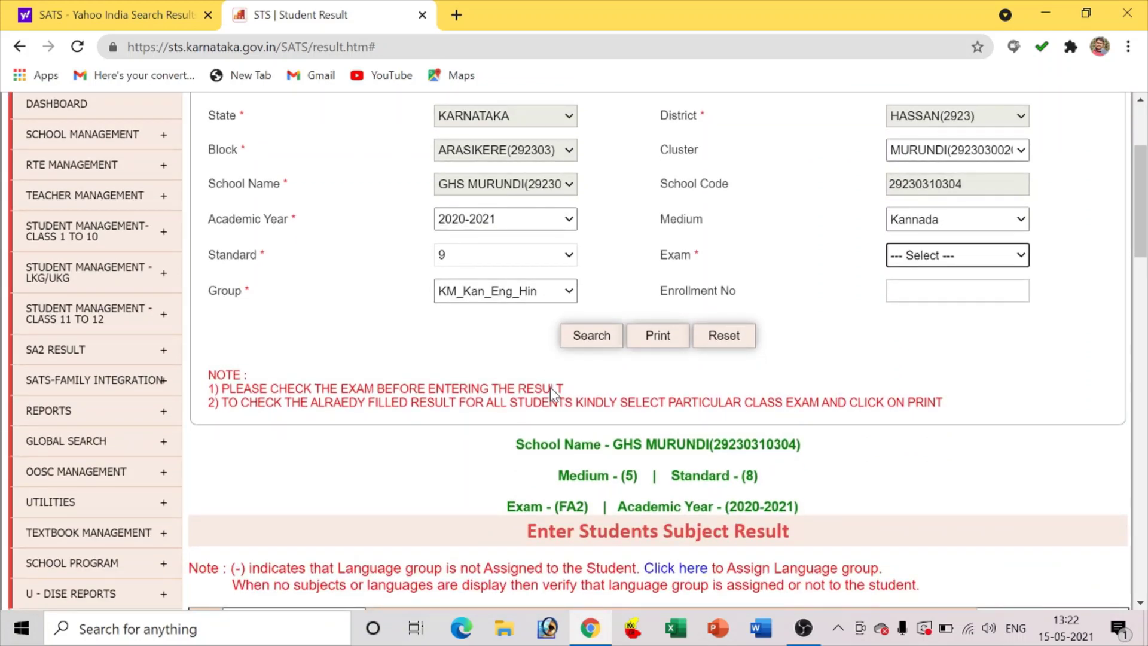